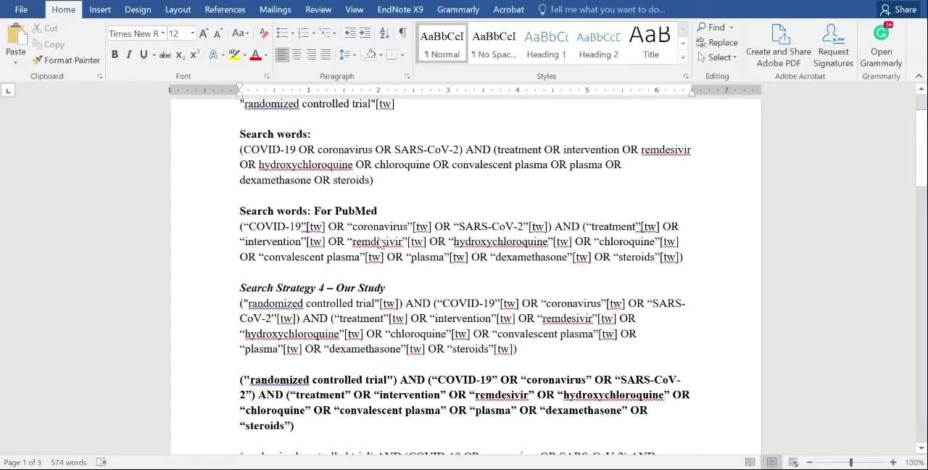
Copy the Search Strategy 4 query with [tw] tags from the Word document and run it as a PubMed search.
scroll(422, 234, "down", 2)
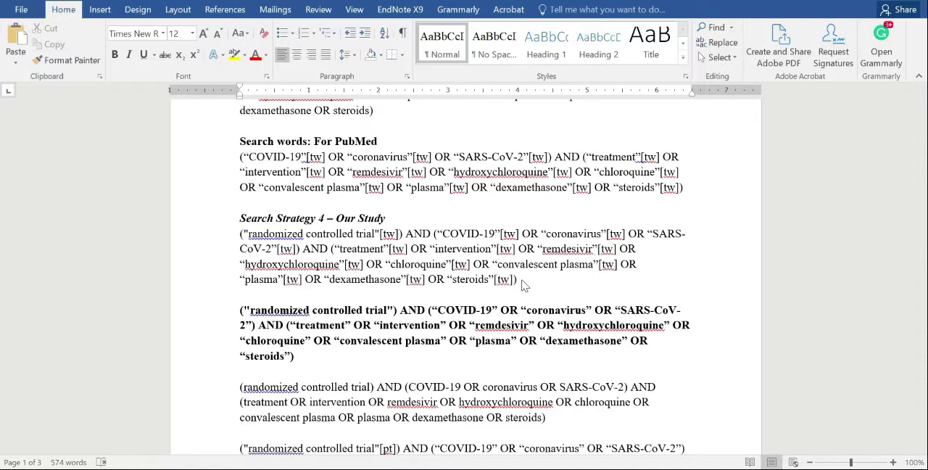
left_click_drag(240, 233, 516, 279)
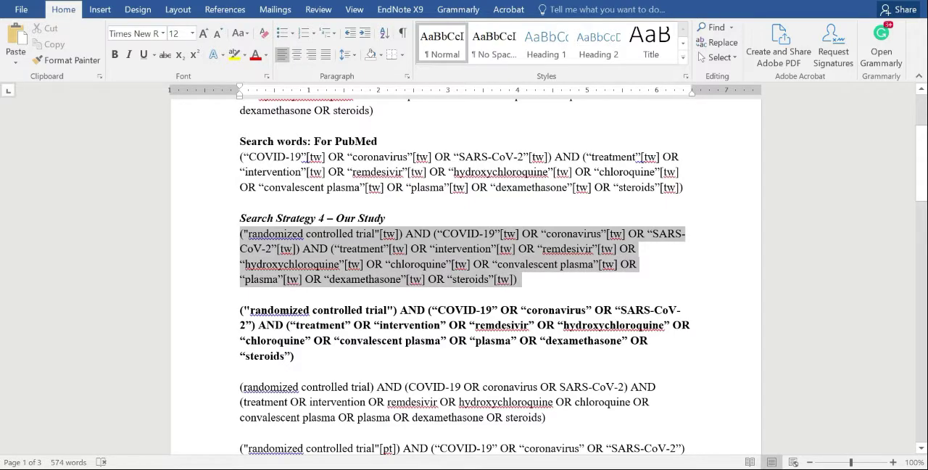
key("ctrl+c")
key("alt+Tab")
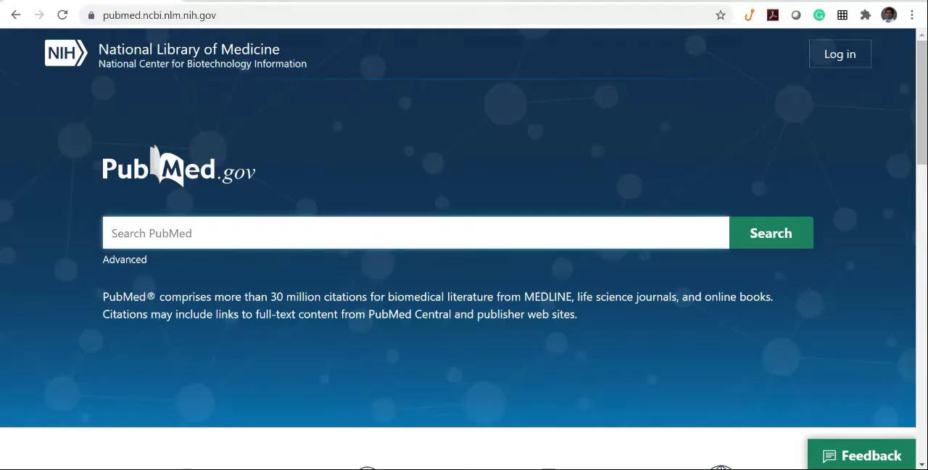
key("ctrl+v")
left_click(787, 244)
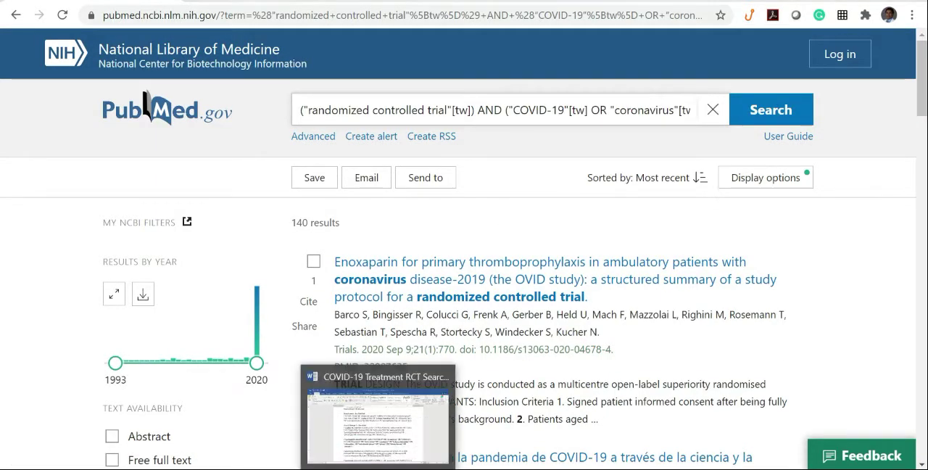
Copy the bold quoted query without field tags from the Word document and run it in PubMed in place of the current query.
left_click(399, 457)
left_click(545, 290)
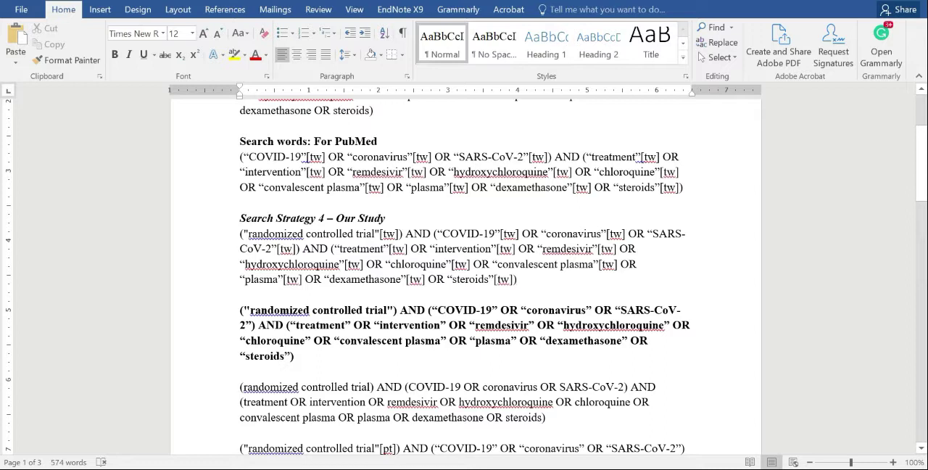
left_click_drag(294, 356, 221, 309)
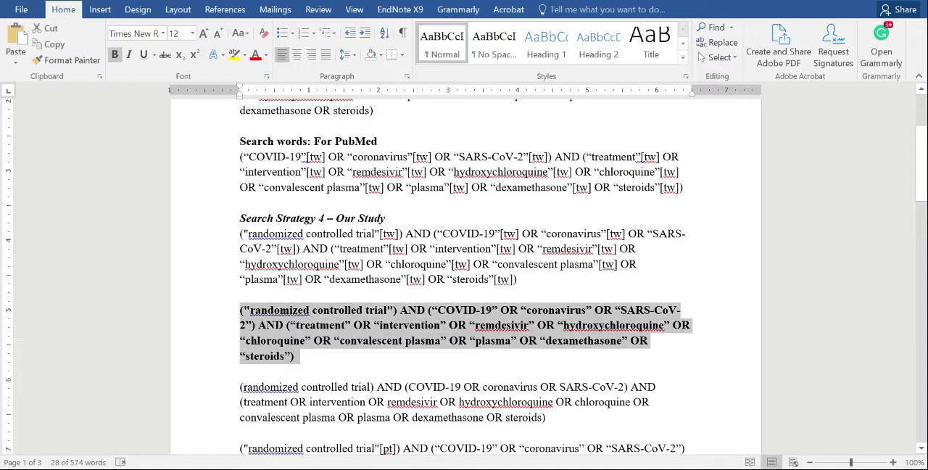
left_click(343, 421)
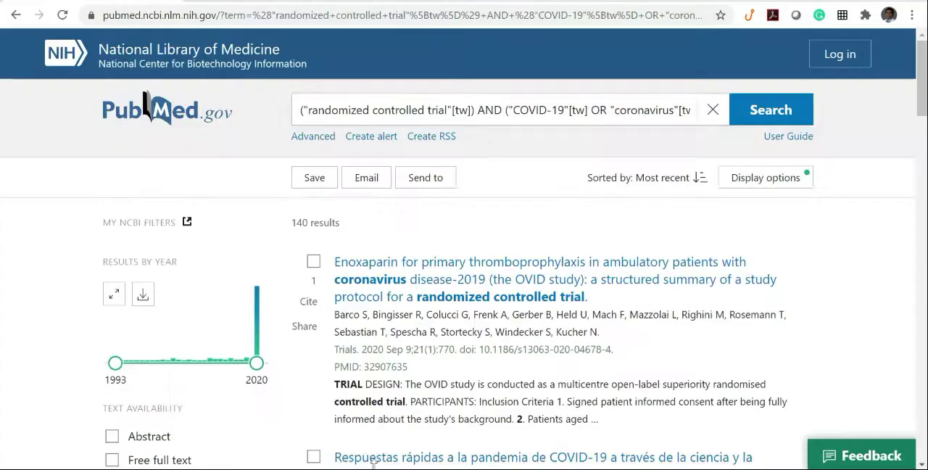
triple_click(490, 111)
key("BackSpace")
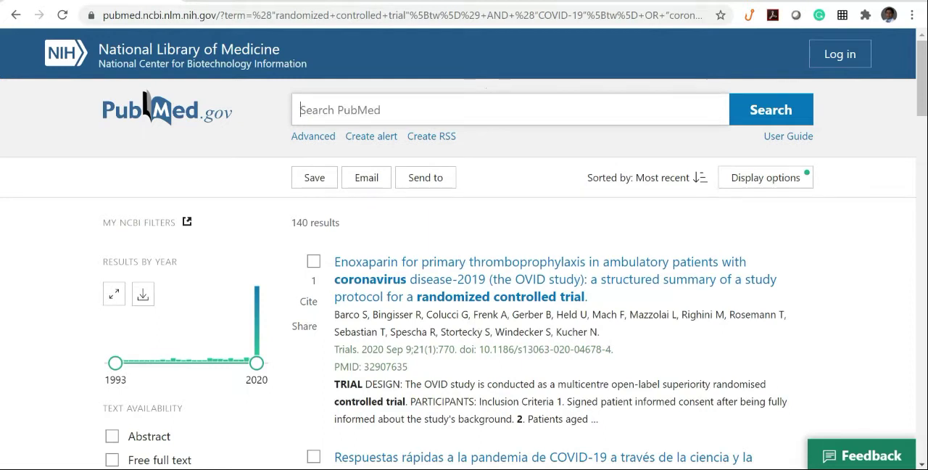
key("ctrl+v")
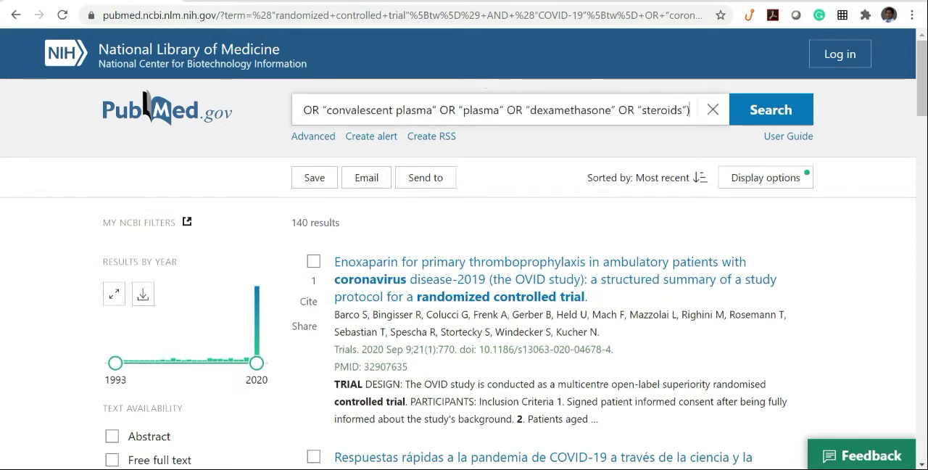
key("Return")
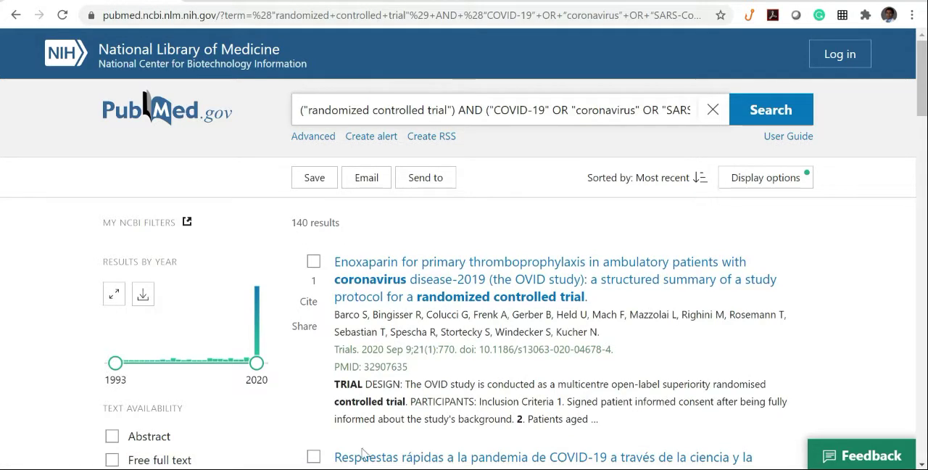
Copy the unquoted query beginning with (randomized controlled trial) from the Word document and run it in PubMed in place of the current query.
left_click(378, 467)
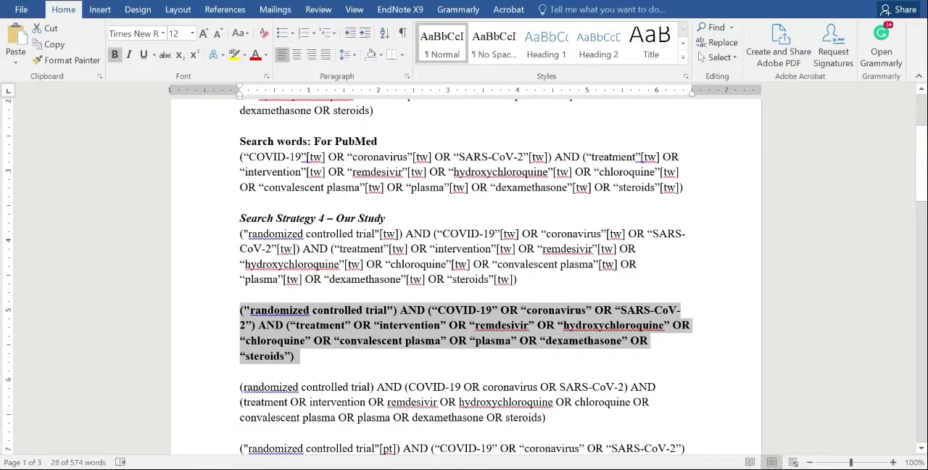
left_click(433, 375)
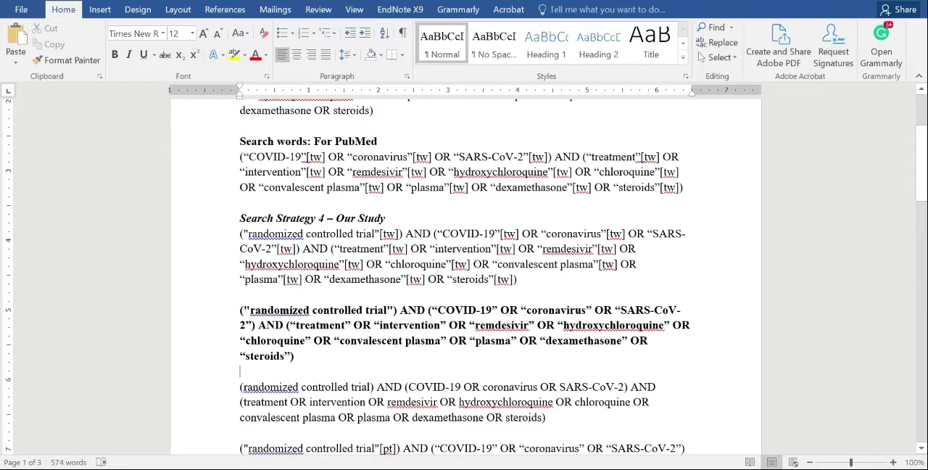
scroll(464, 275, "down", 3)
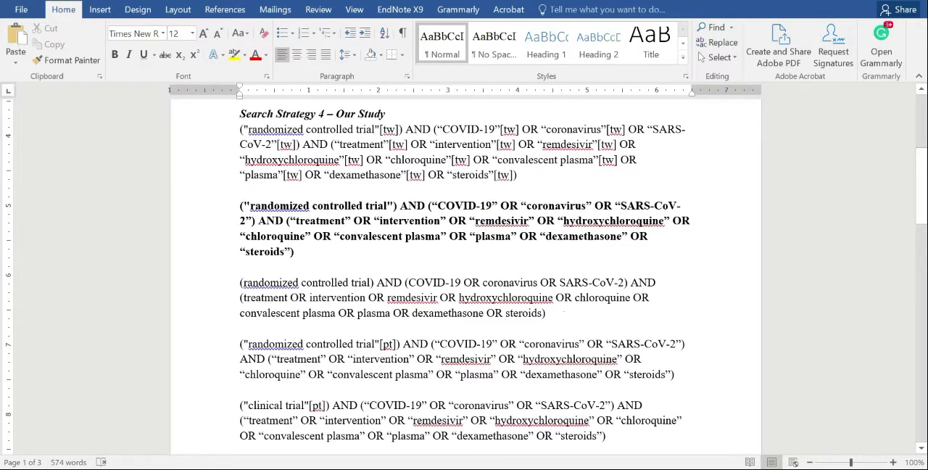
left_click_drag(546, 313, 239, 283)
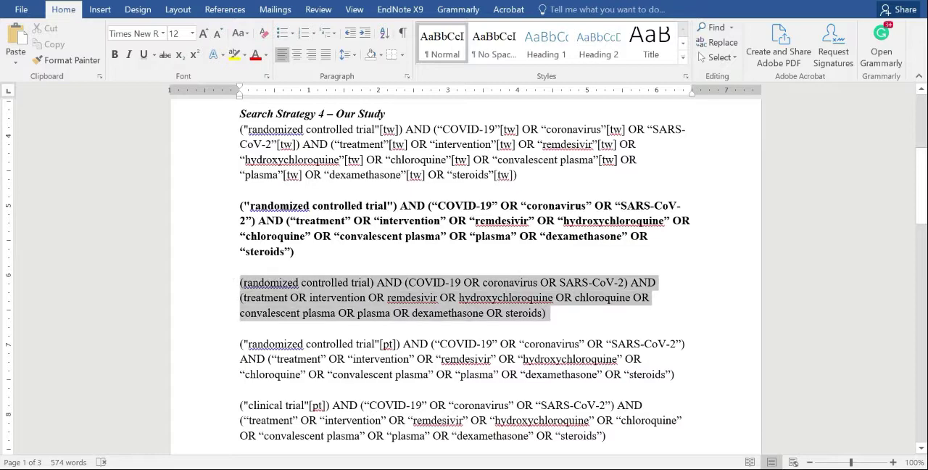
key("alt+Tab")
triple_click(539, 110)
key("BackSpace")
key("ctrl+v")
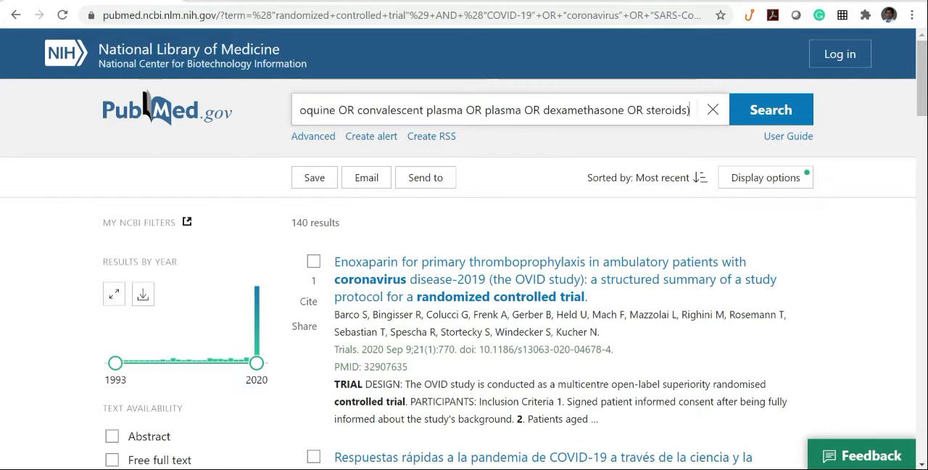
key("Return")
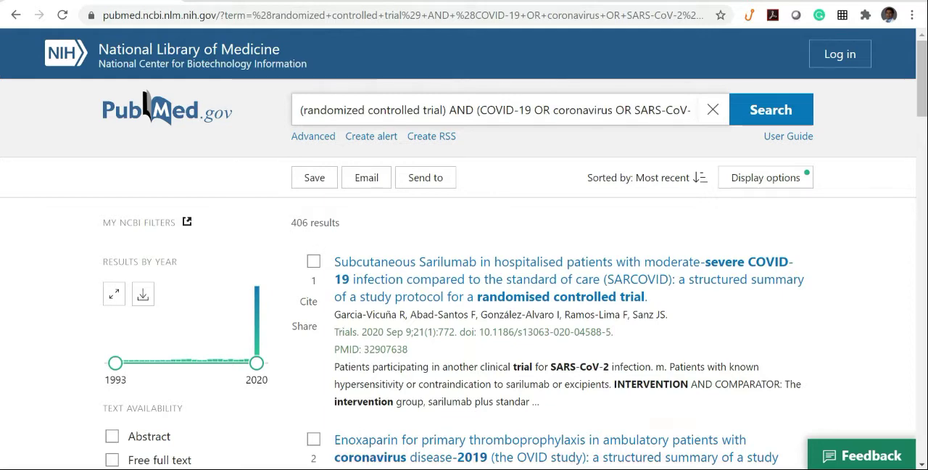
Copy the query beginning with ("randomized controlled trial"[pt]) from the Word document and run it in PubMed in place of the current query.
key("alt+Tab")
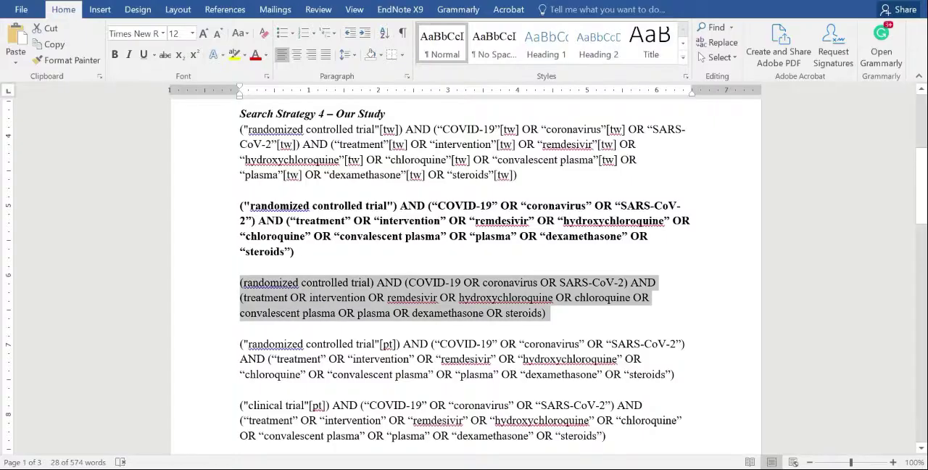
left_click(326, 343)
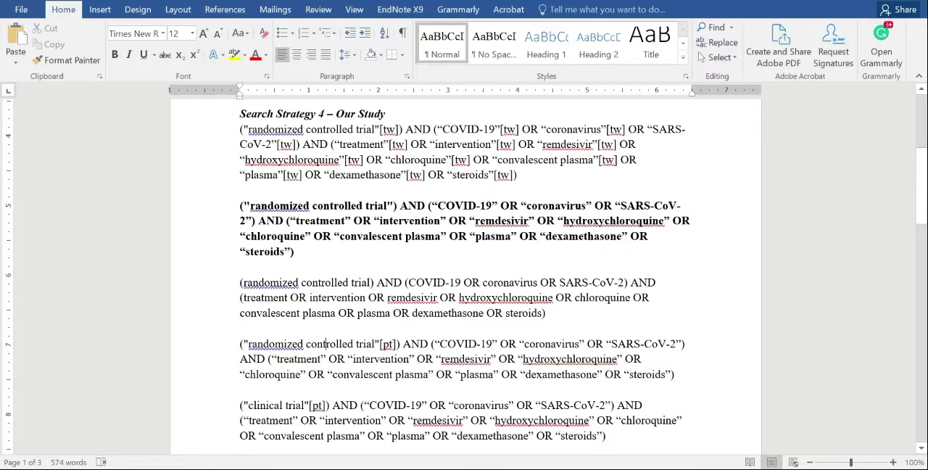
left_click_drag(210, 285, 208, 313)
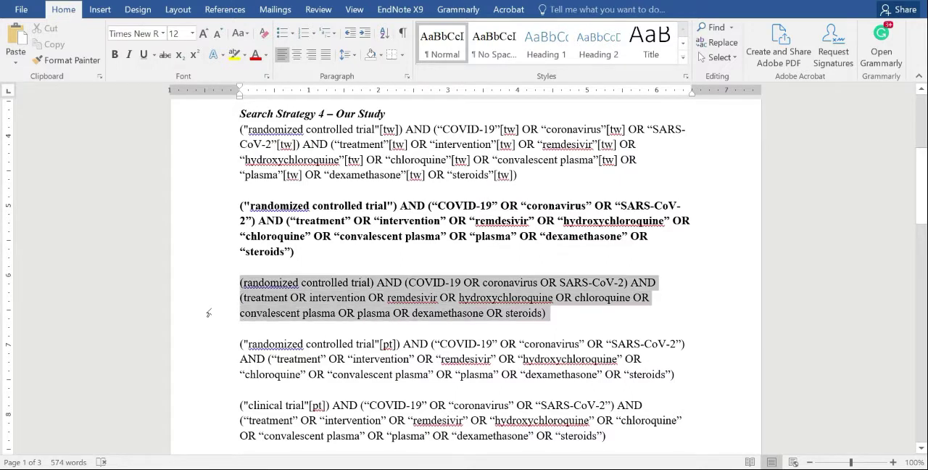
scroll(209, 313, "down", 2)
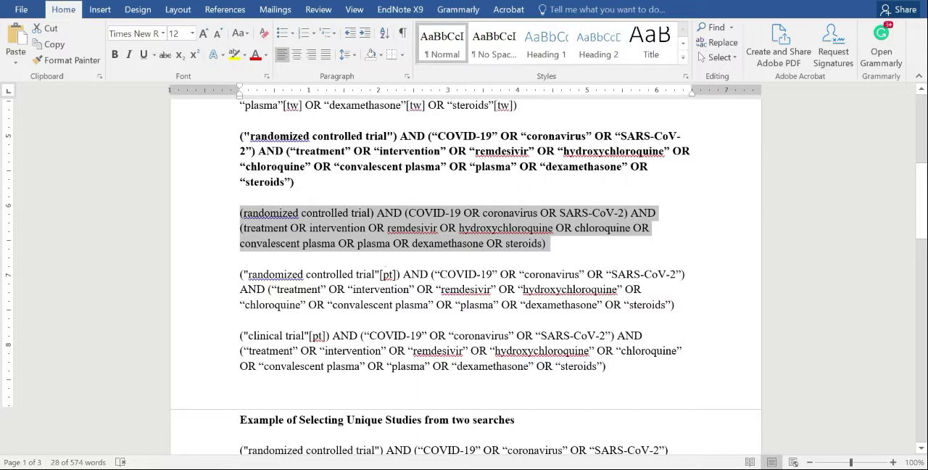
left_click_drag(676, 305, 241, 276)
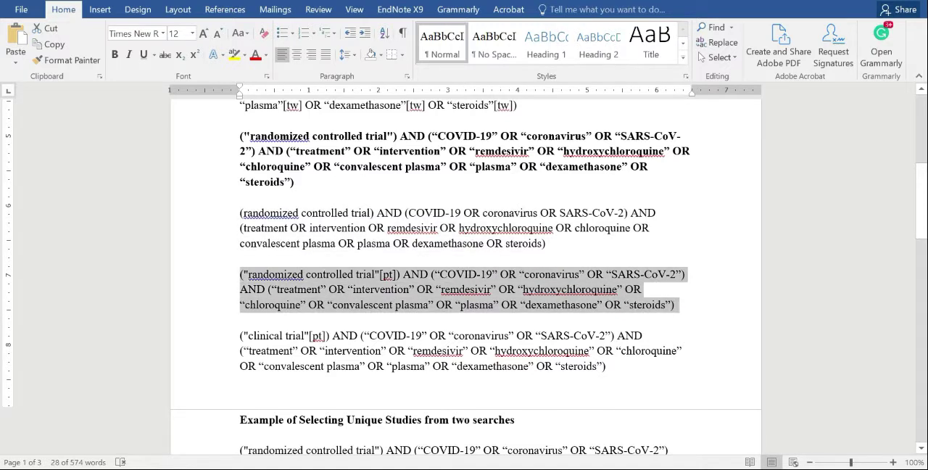
key("ctrl+c")
key("alt+Tab")
triple_click(395, 110)
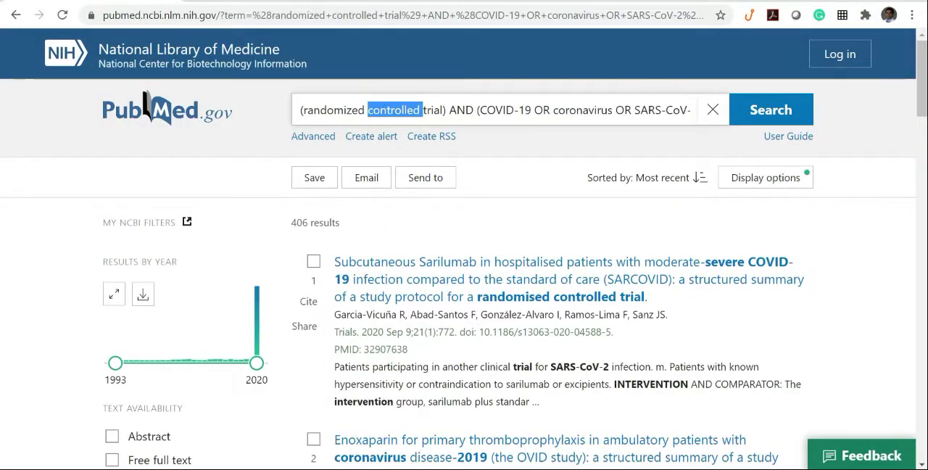
key("BackSpace")
key("ctrl+v")
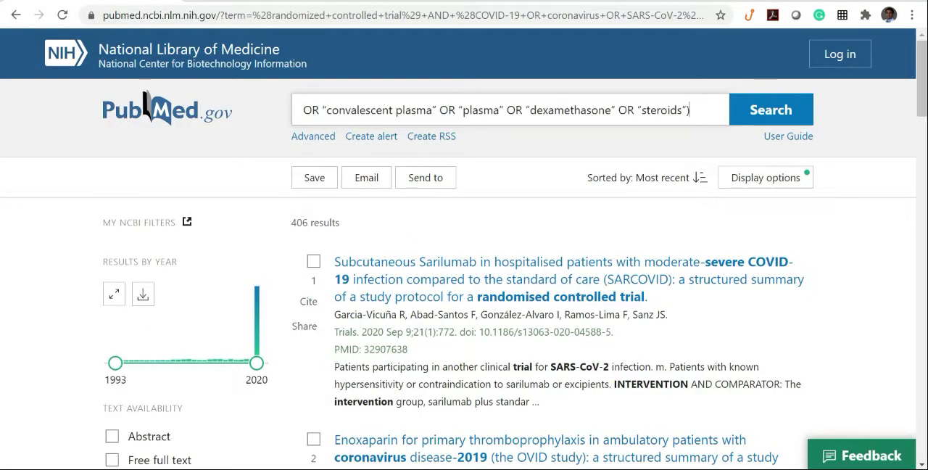
left_click(765, 116)
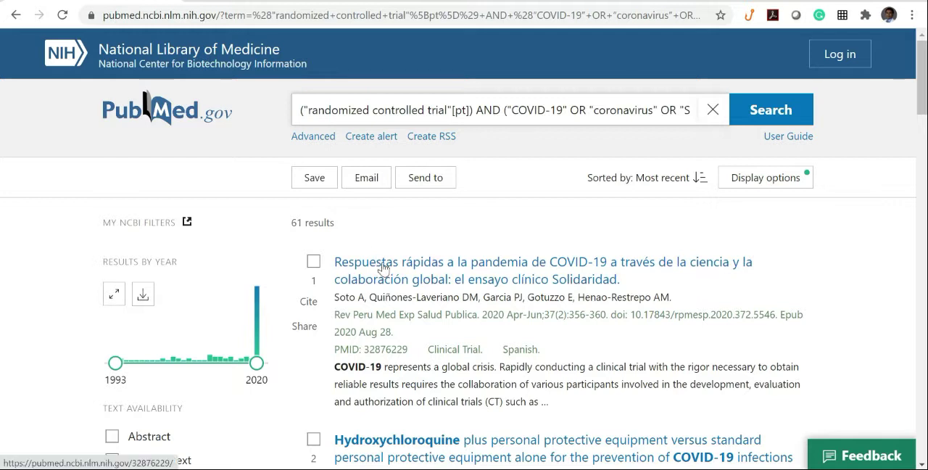
Clear the PubMed query, copy the one beginning with ("clinical trial"[pt]) from the Word document, and run it in PubMed.
key("ctrl+a")
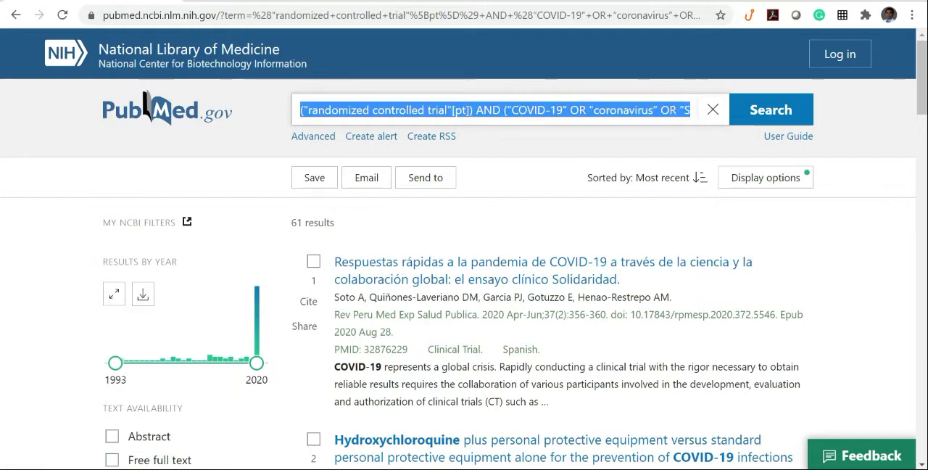
key("BackSpace")
key("alt+Tab")
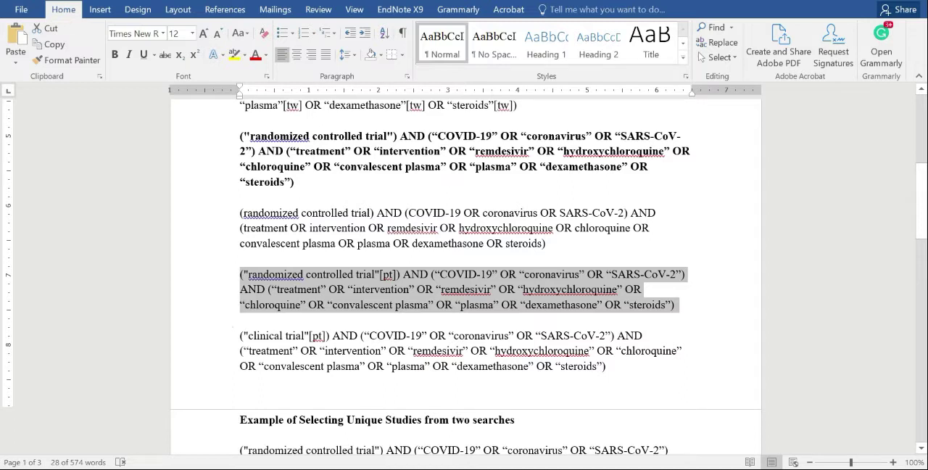
left_click(240, 335)
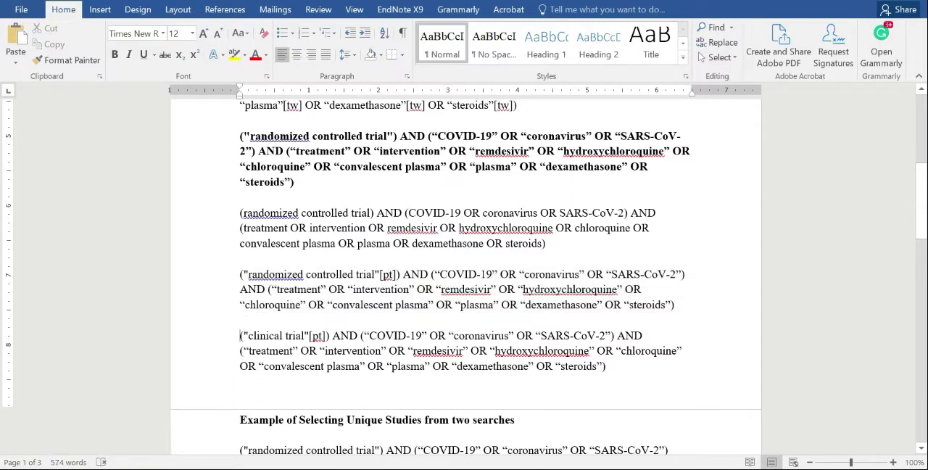
left_click_drag(240, 336, 610, 367)
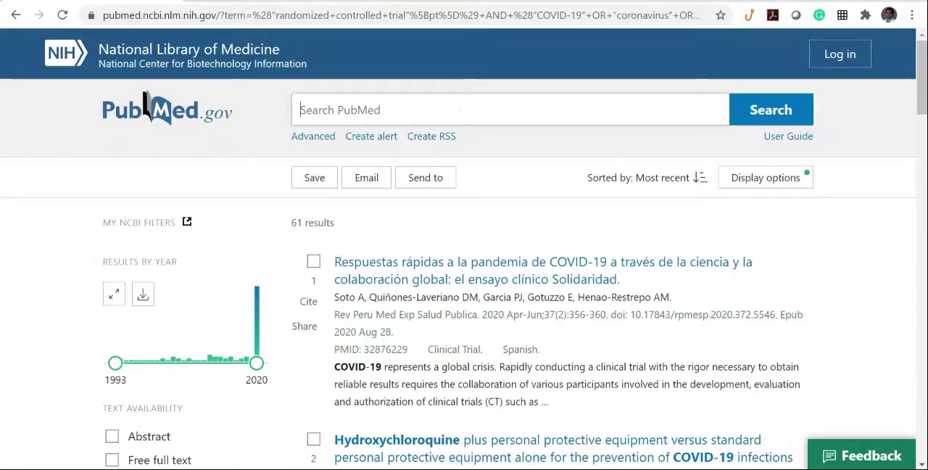
key("ctrl+v")
left_click(793, 117)
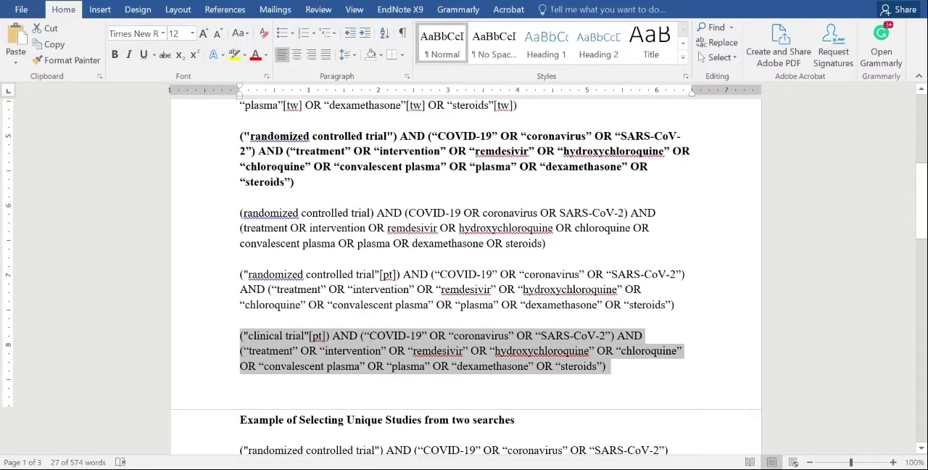
Review the Word document's example of selecting unique studies, the Student Assignment instructions, and the queries for Search #1 to #3.
scroll(463, 278, "down", 6)
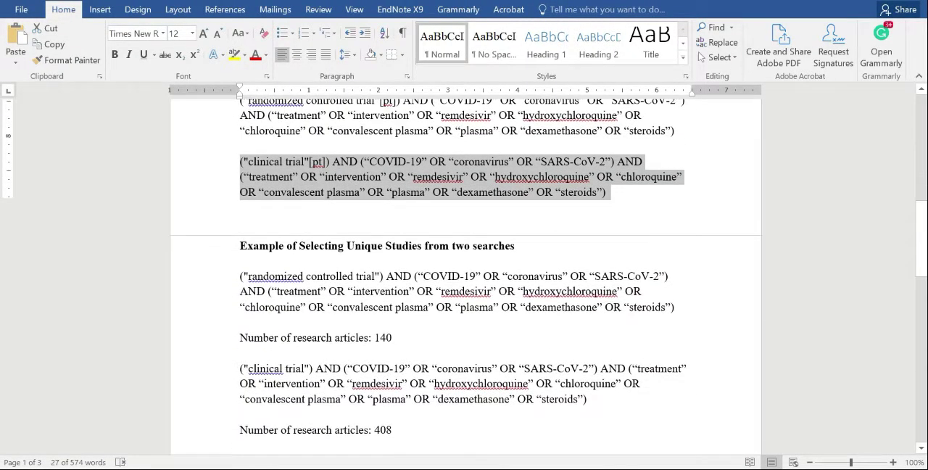
scroll(464, 277, "down", 2)
scroll(463, 277, "up", 1)
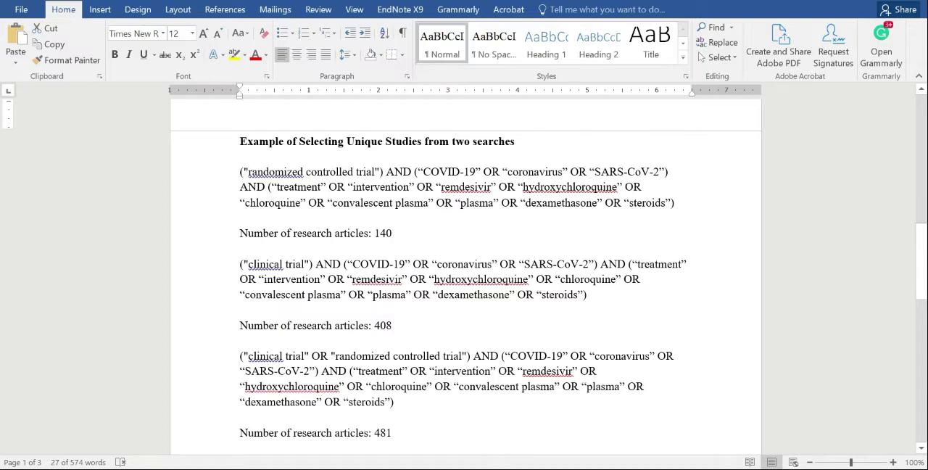
scroll(463, 275, "down", 8)
scroll(464, 275, "down", 5)
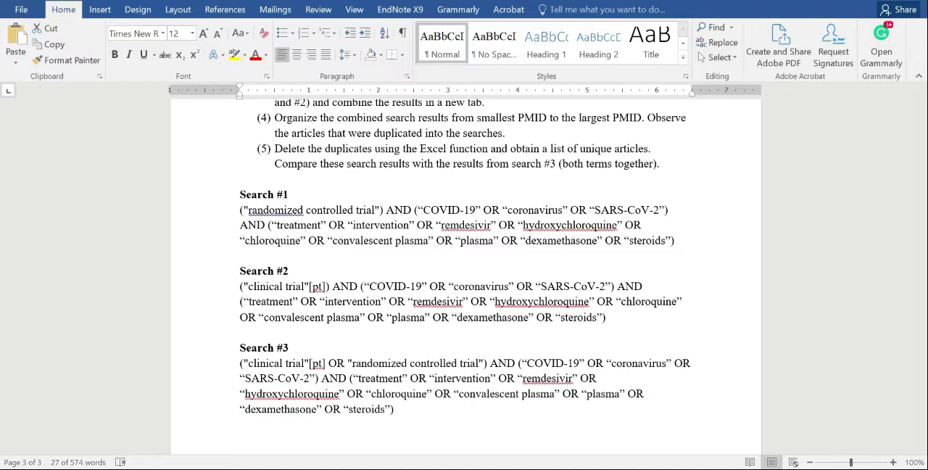
scroll(464, 275, "up", 10)
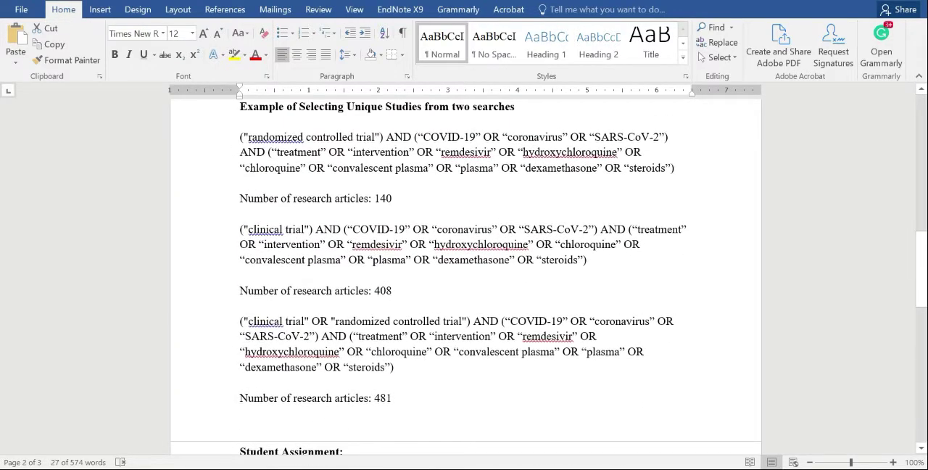
scroll(464, 276, "down", 5)
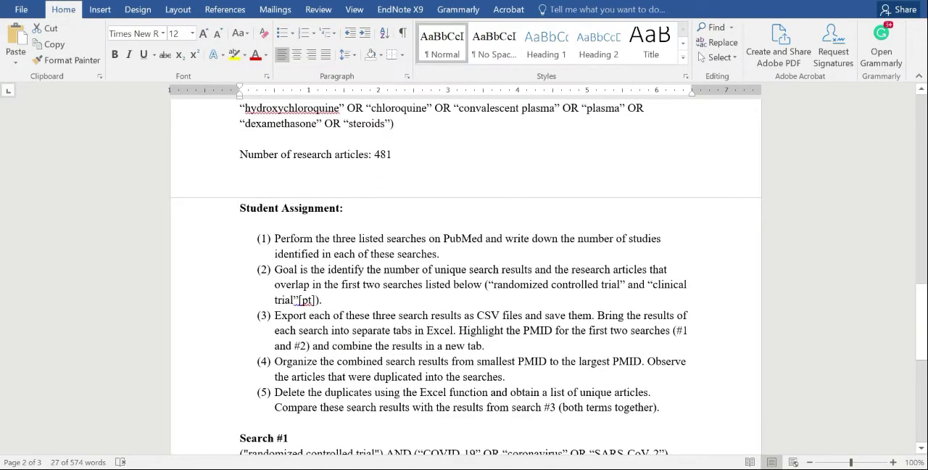
scroll(464, 275, "down", 5)
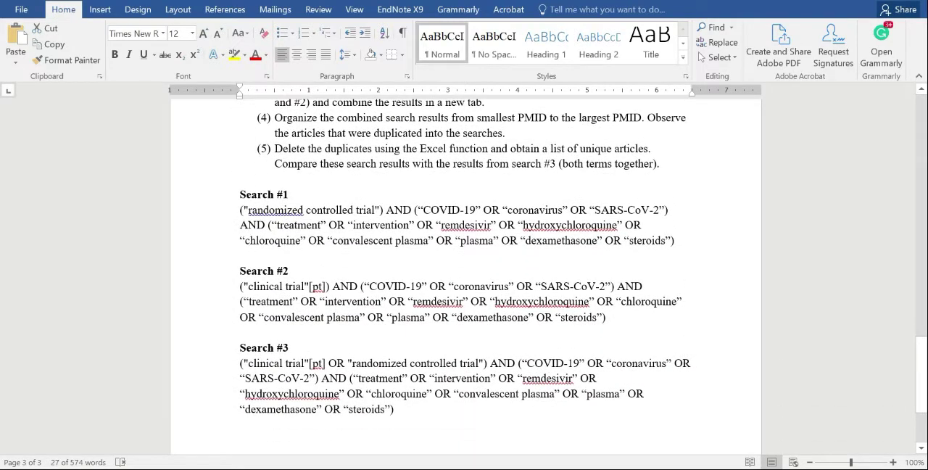
Copy the example query beginning with ("randomized controlled trial") from the Word document and run it in PubMed in place of the current query.
scroll(464, 276, "up", 12)
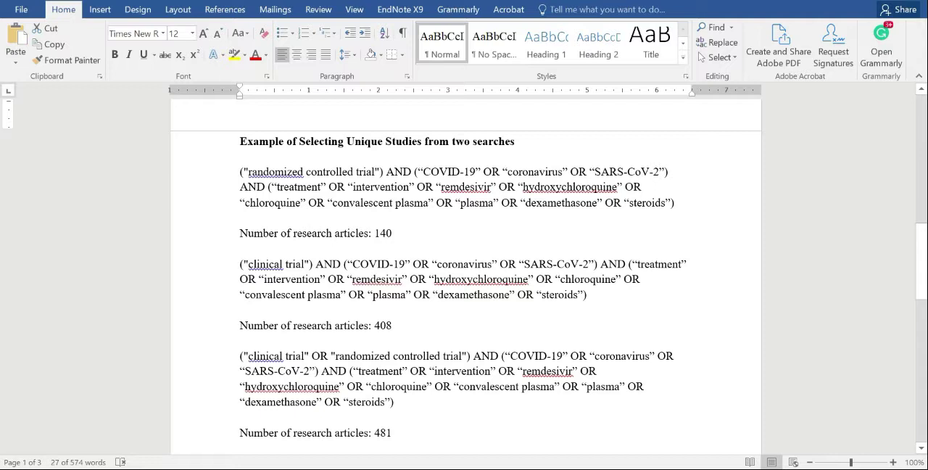
left_click_drag(676, 203, 240, 172)
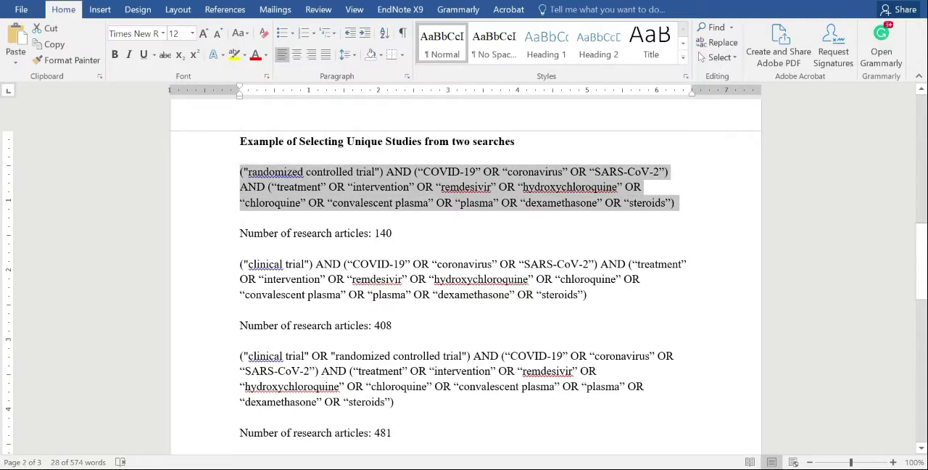
key("alt+Tab")
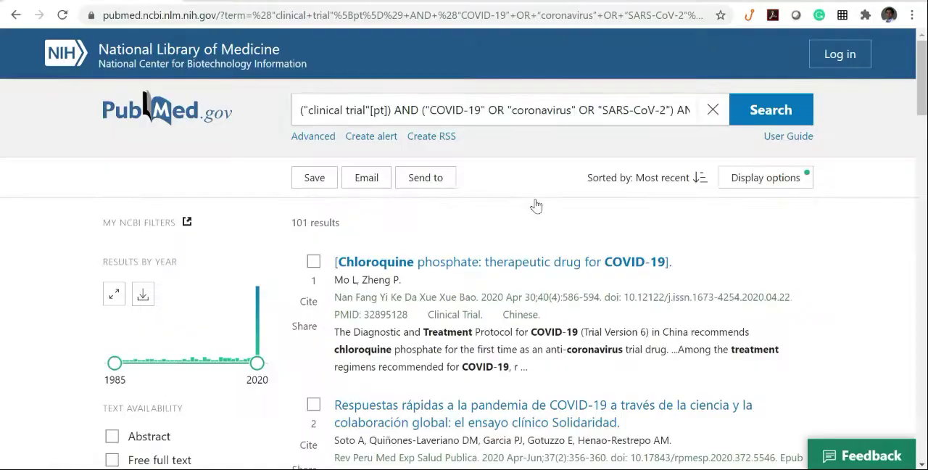
double_click(541, 110)
key("ctrl+a")
key("BackSpace")
key("ctrl+v")
key("Return")
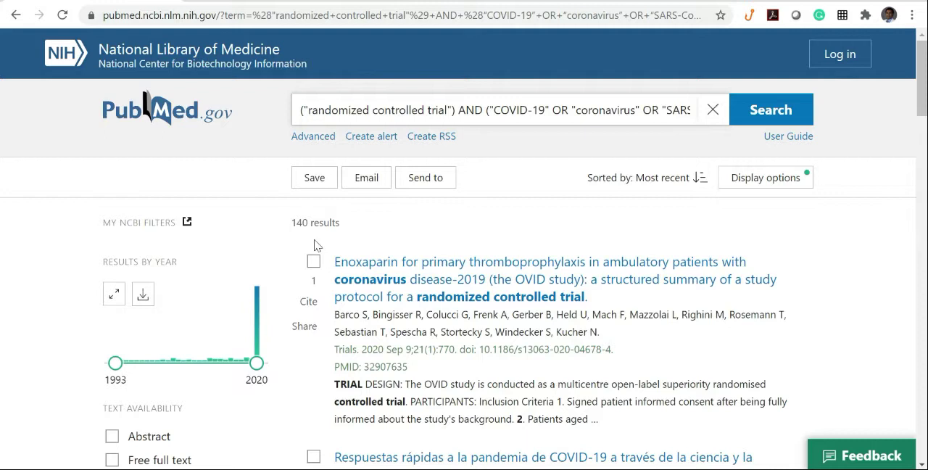
Save all results of the randomized controlled trial search to a CSV file named "01. Randomized" and open it in Excel.
left_click(323, 186)
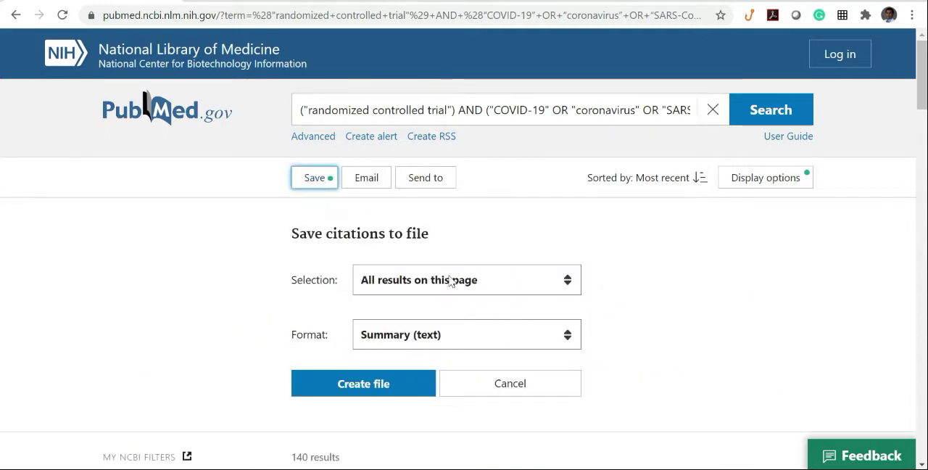
left_click(450, 281)
left_click(414, 319)
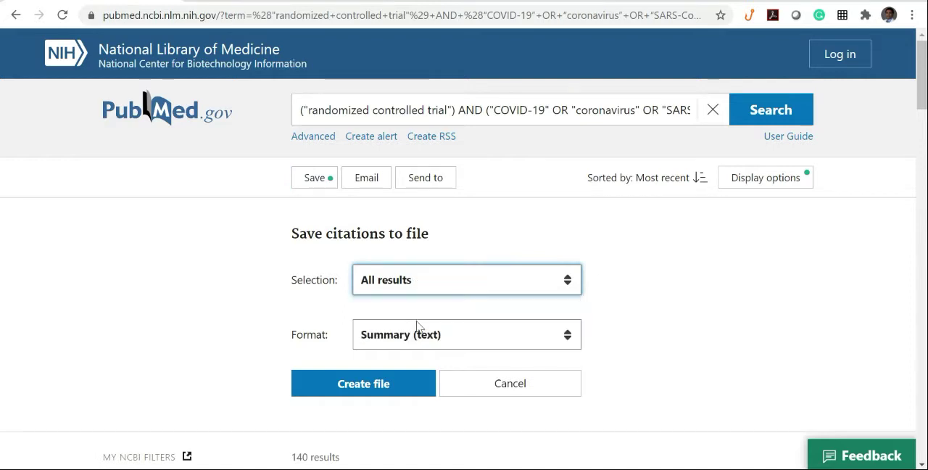
left_click(411, 346)
left_click(376, 422)
left_click(383, 382)
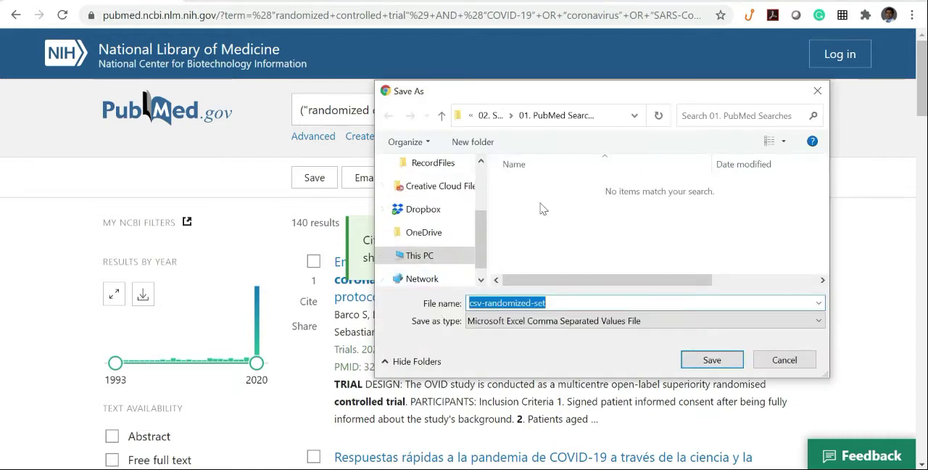
type("0")
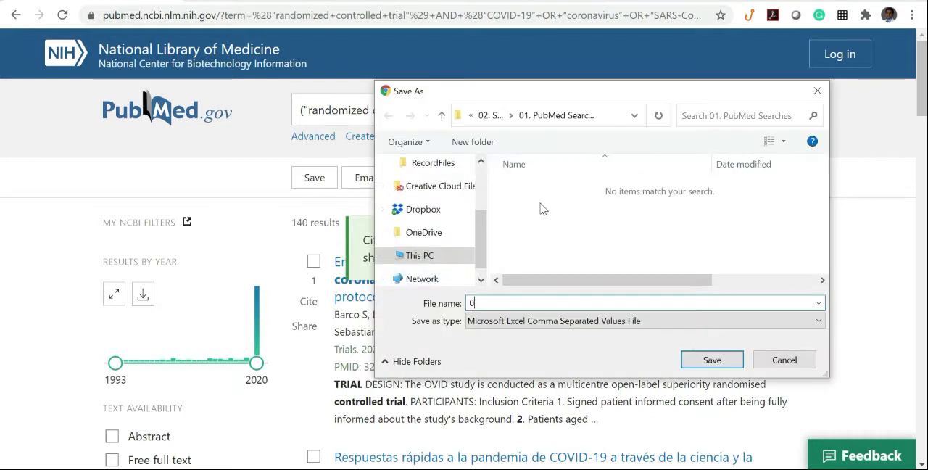
type("1. R")
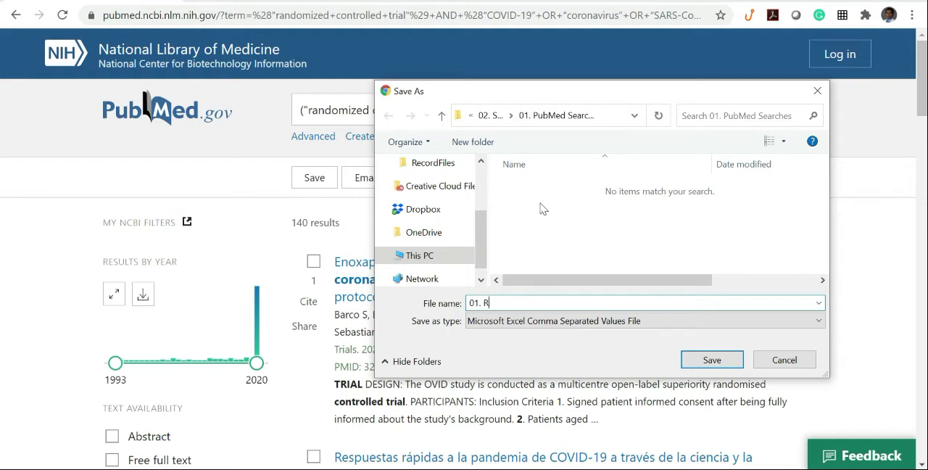
type("andomized")
key("Return")
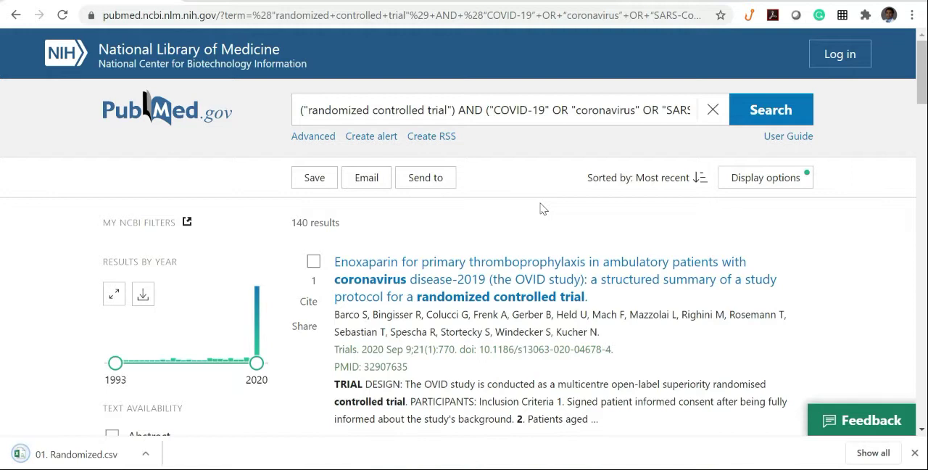
left_click(87, 454)
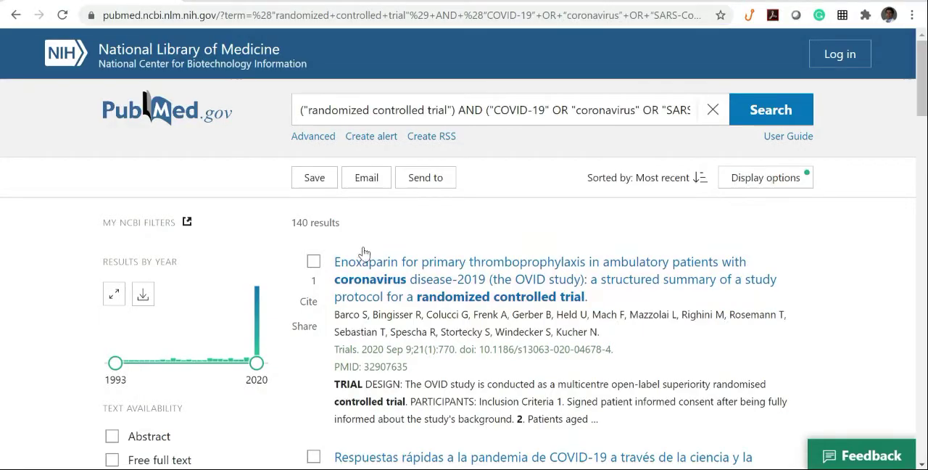
Copy the example query beginning with ("clinical trial") from the Word document and run it in PubMed in place of the current query.
left_click(348, 469)
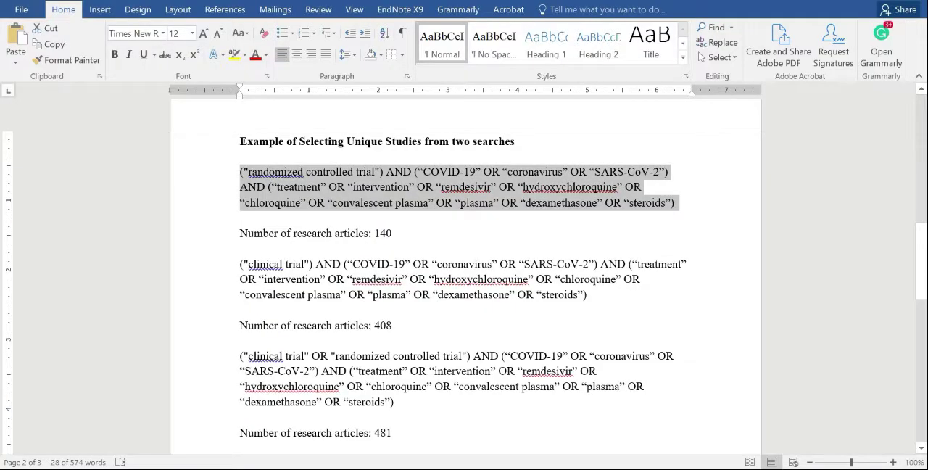
left_click_drag(587, 294, 240, 264)
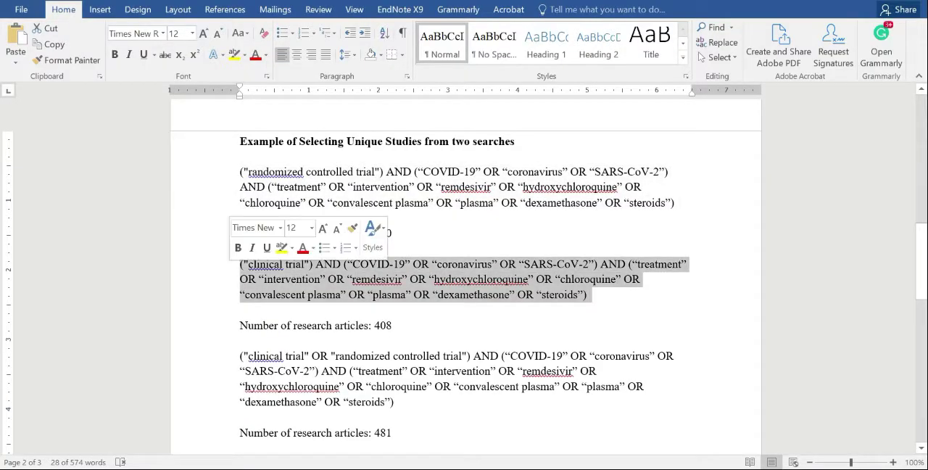
left_click(363, 469)
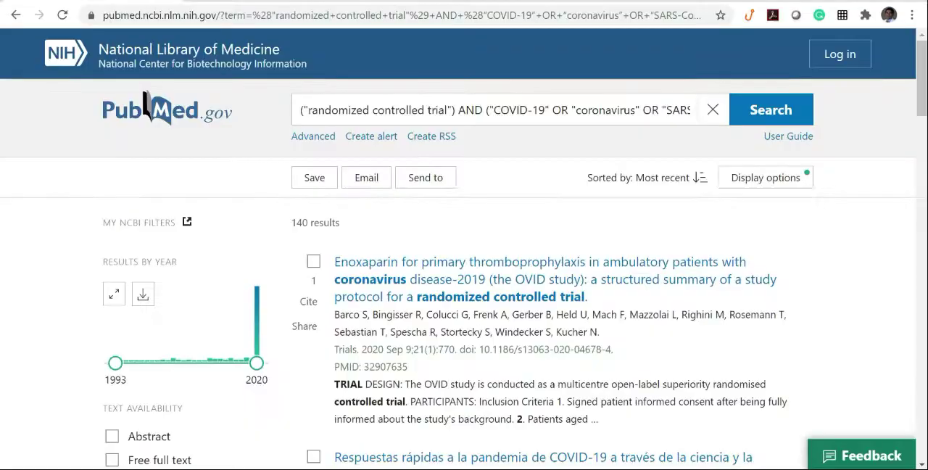
triple_click(475, 109)
key("BackSpace")
key("ctrl+v")
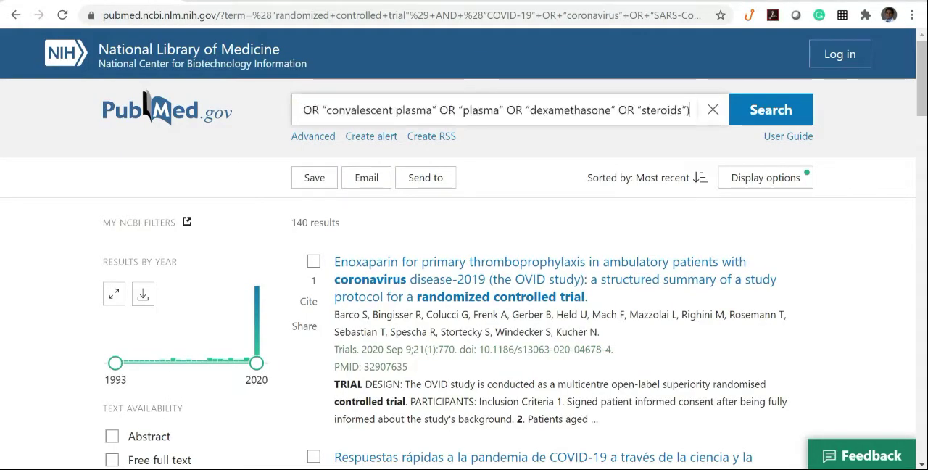
key("Return")
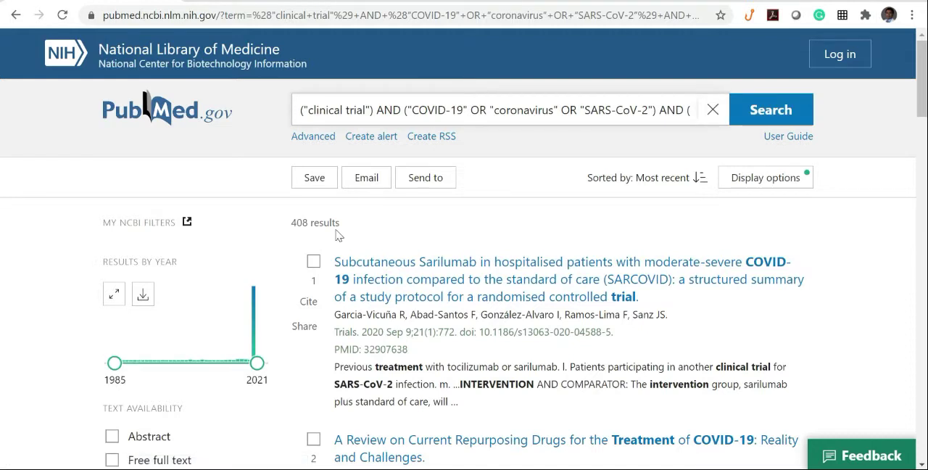
Save all results of the clinical trial search to a CSV file named "02. Clinical".
left_click(319, 182)
left_click(458, 290)
left_click(432, 318)
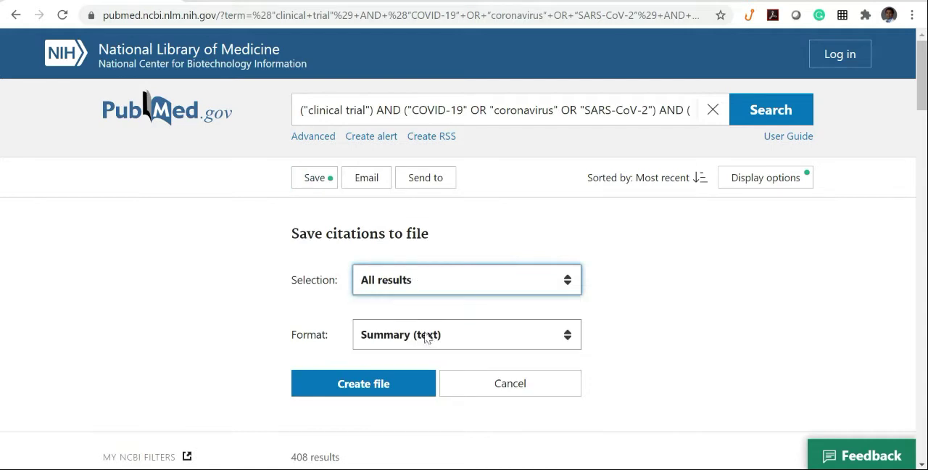
left_click(428, 334)
left_click(389, 422)
left_click(332, 385)
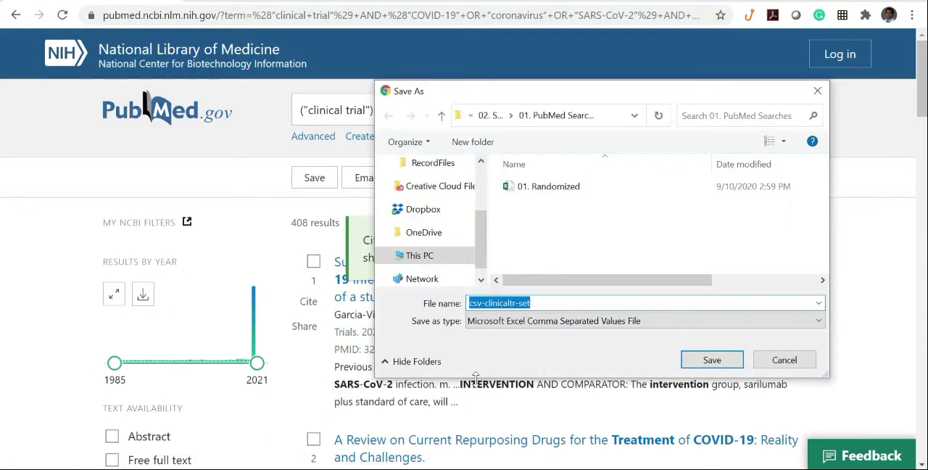
type("02. Clinical")
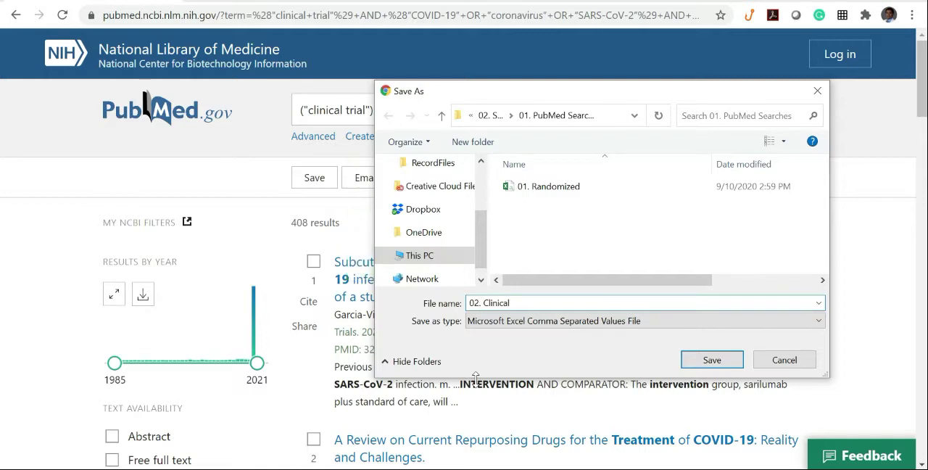
left_click(711, 360)
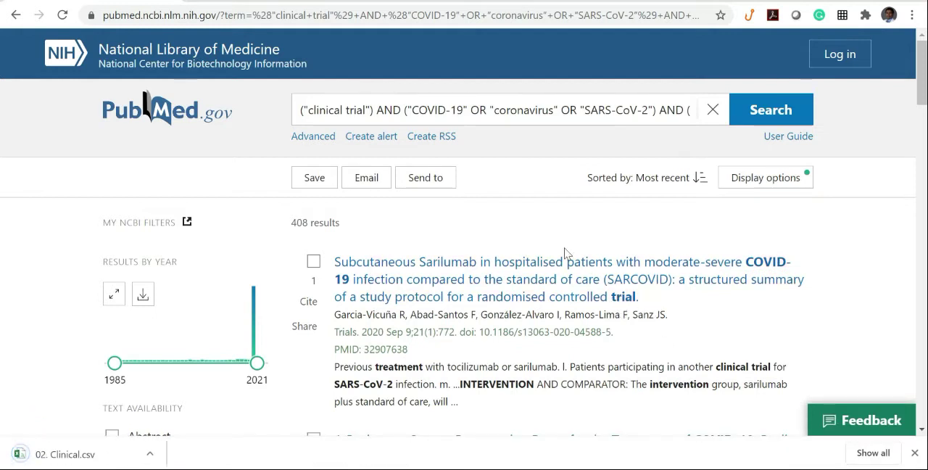
Copy the example query beginning with ("clinical trial" OR "randomized controlled trial") from the Word document and run it in PubMed.
left_click(361, 469)
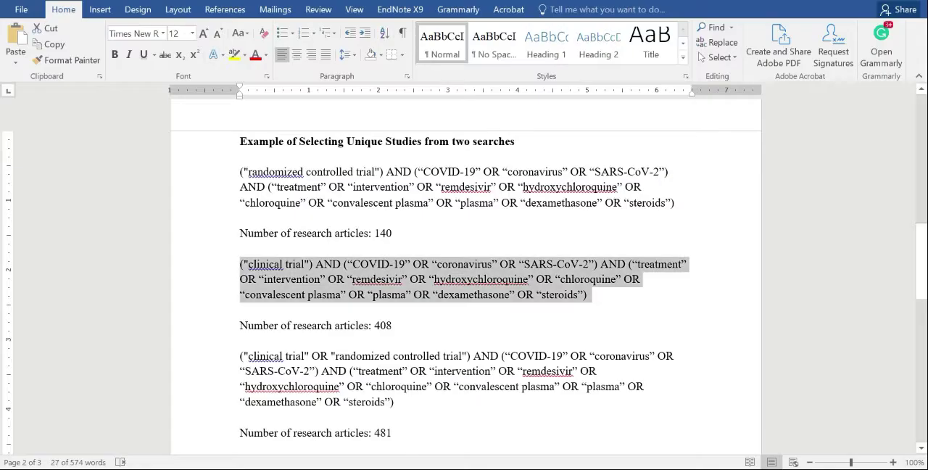
left_click_drag(395, 401, 240, 355)
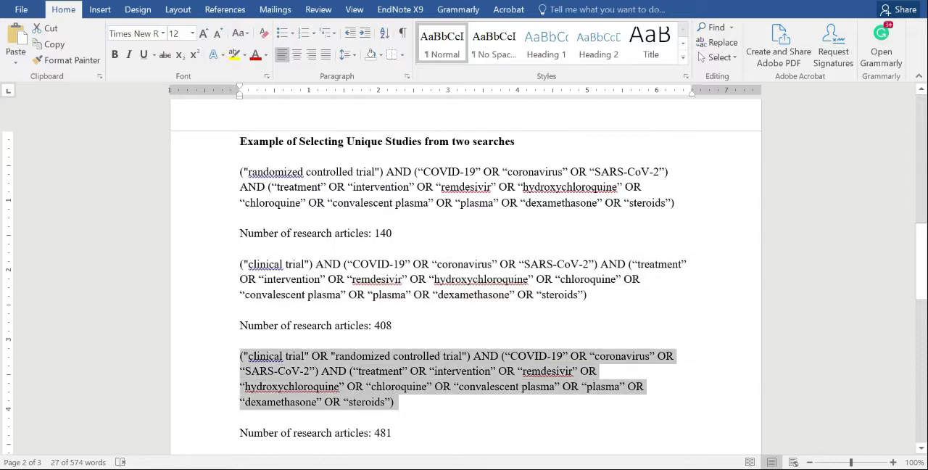
key("ctrl+c")
left_click(395, 469)
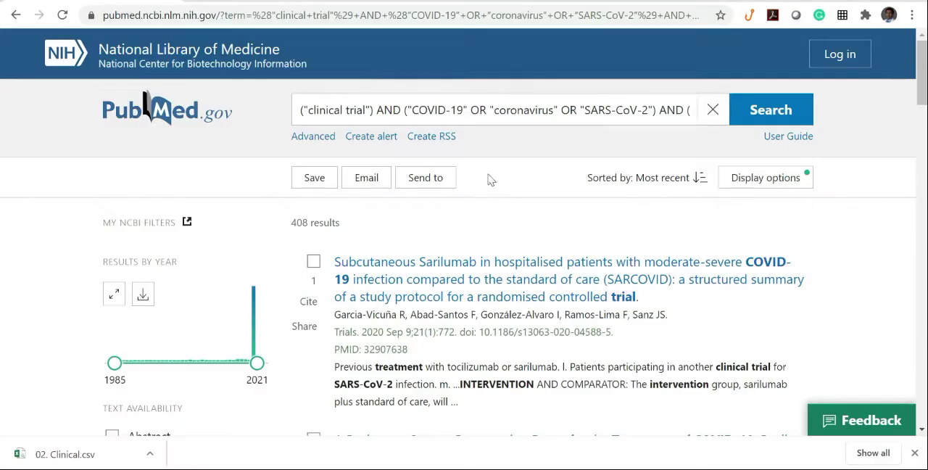
double_click(479, 110)
key("ctrl+a")
key("ctrl+v")
left_click(775, 116)
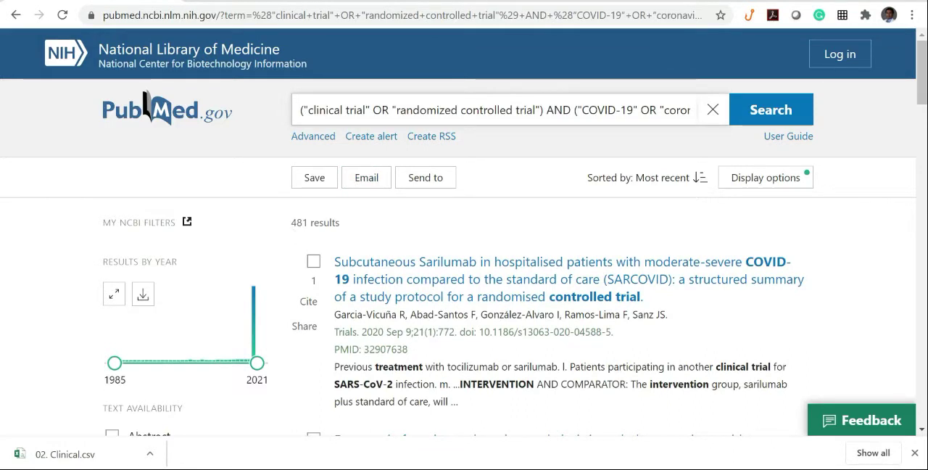
Check the open "01. Randomized" workbook and open the downloaded 02. Clinical.csv in Excel.
left_click(331, 468)
left_click(406, 469)
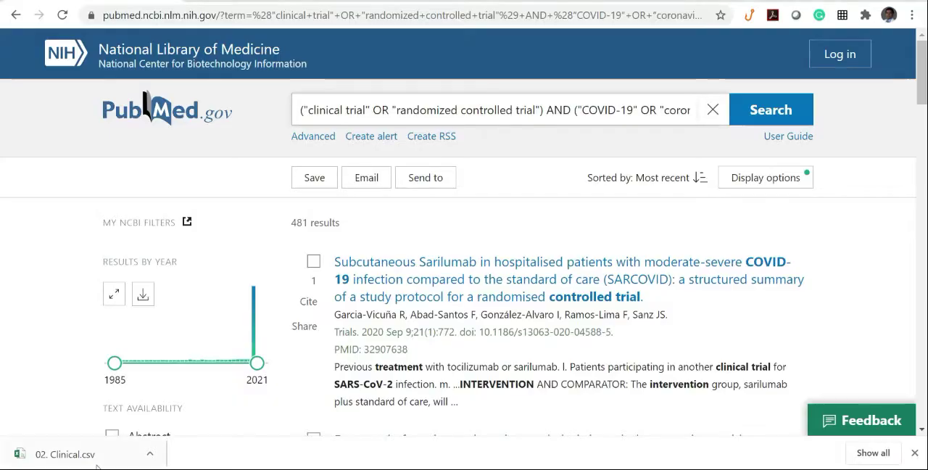
left_click(89, 458)
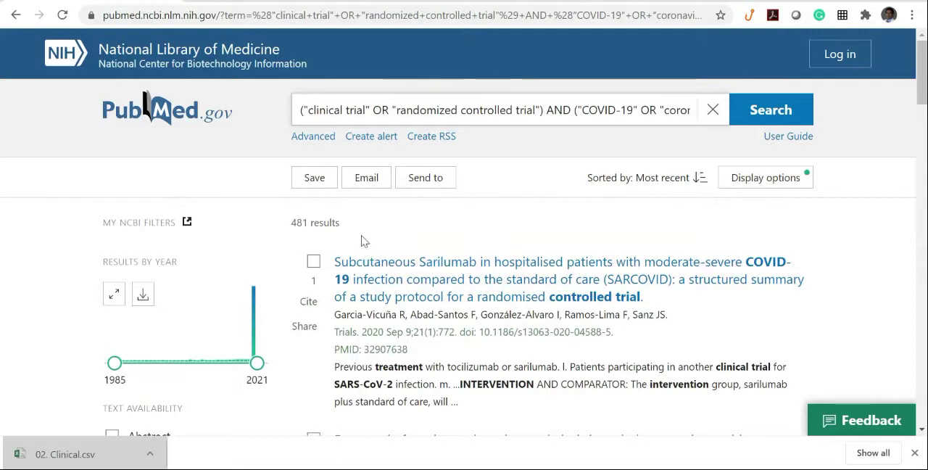
Save all results of the combined-term PubMed search to a CSV file named "03. Both" and bring it up in Excel.
left_click(322, 187)
left_click(494, 292)
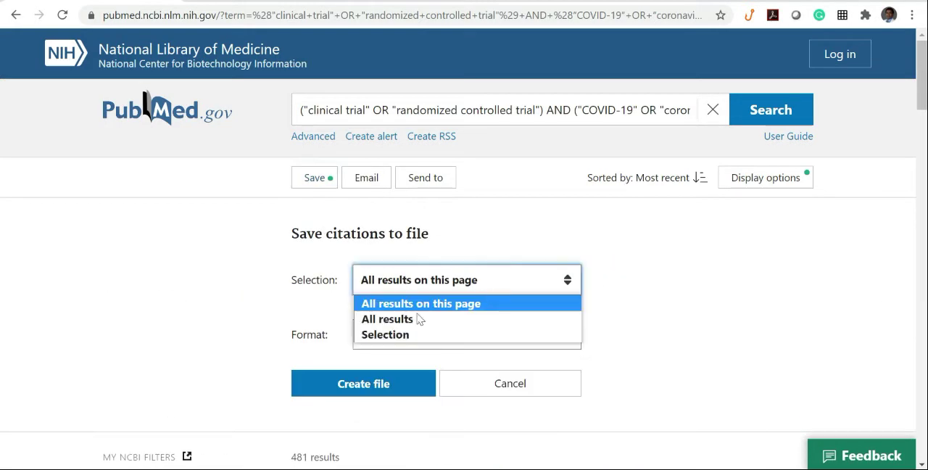
left_click(417, 320)
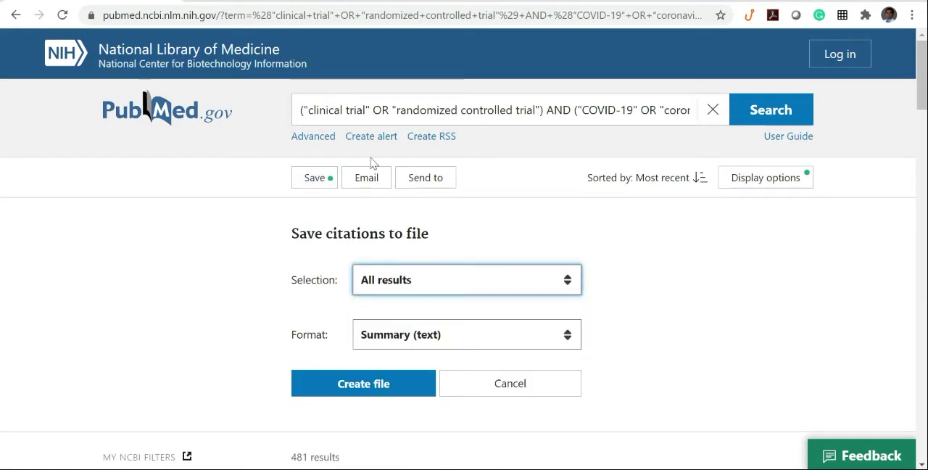
left_click(443, 340)
left_click(397, 420)
left_click(379, 382)
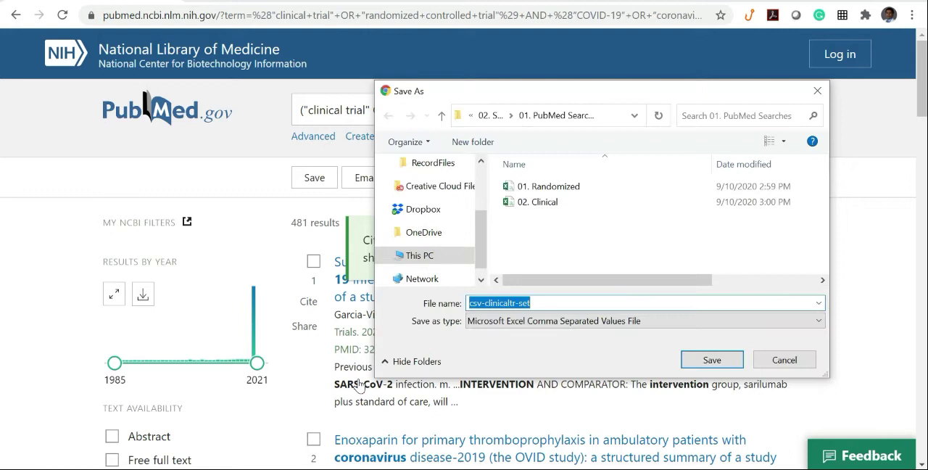
type("03. Both")
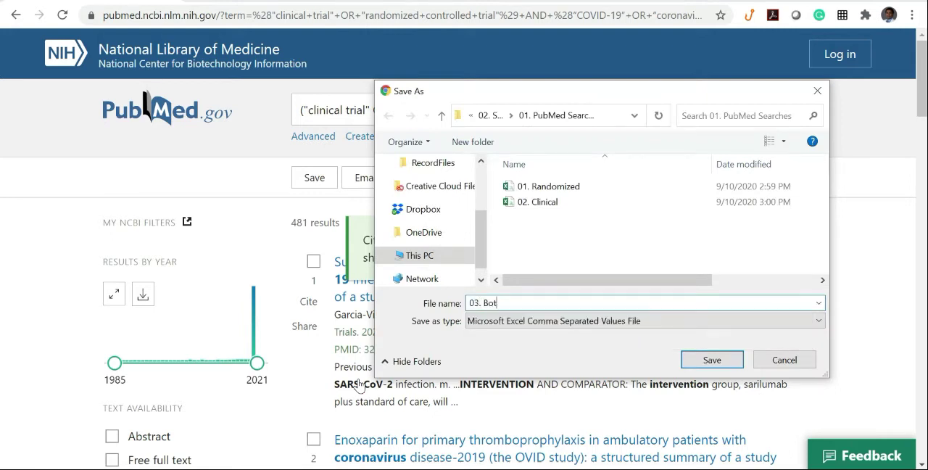
left_click(712, 360)
left_click(22, 454)
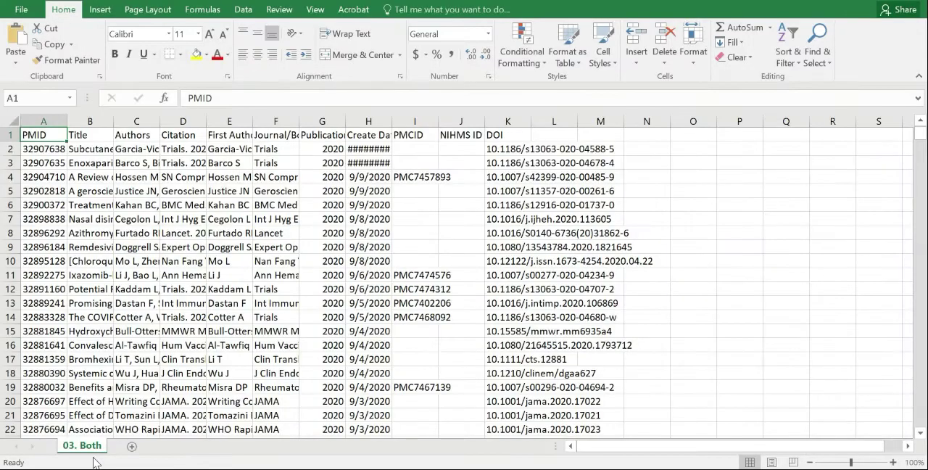
mouse_move(414, 468)
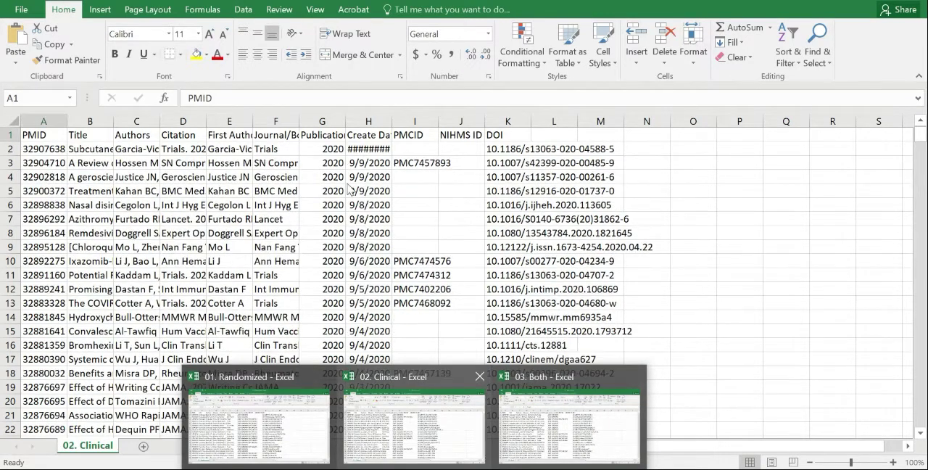
left_click(580, 427)
Create a blank workbook and save it as "04. Combined" in the 01. PubMed Searches folder.
left_click(16, 469)
left_click(320, 99)
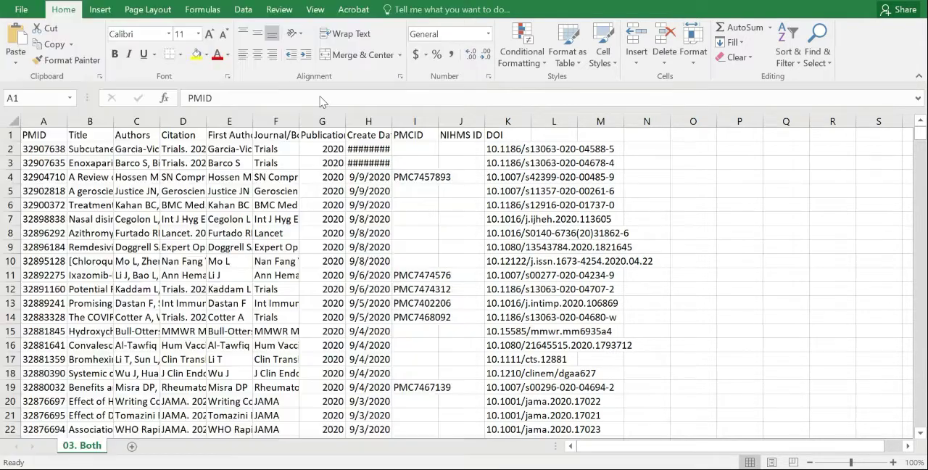
left_click(21, 13)
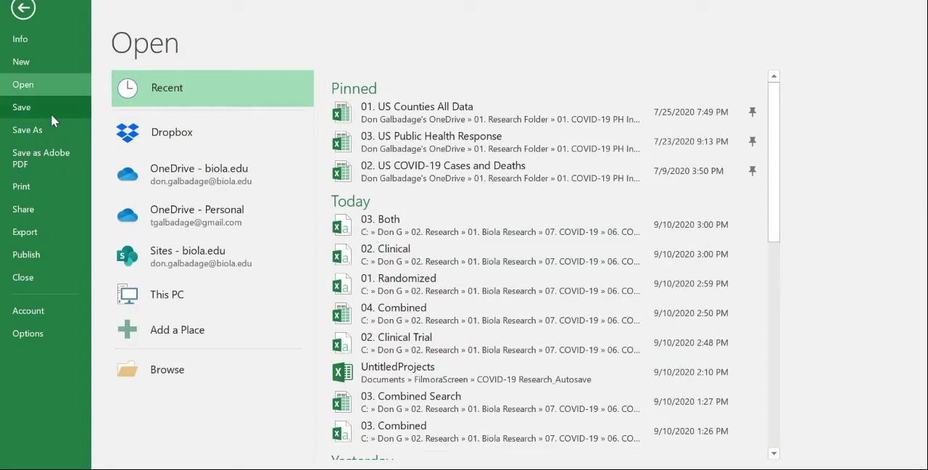
left_click(51, 114)
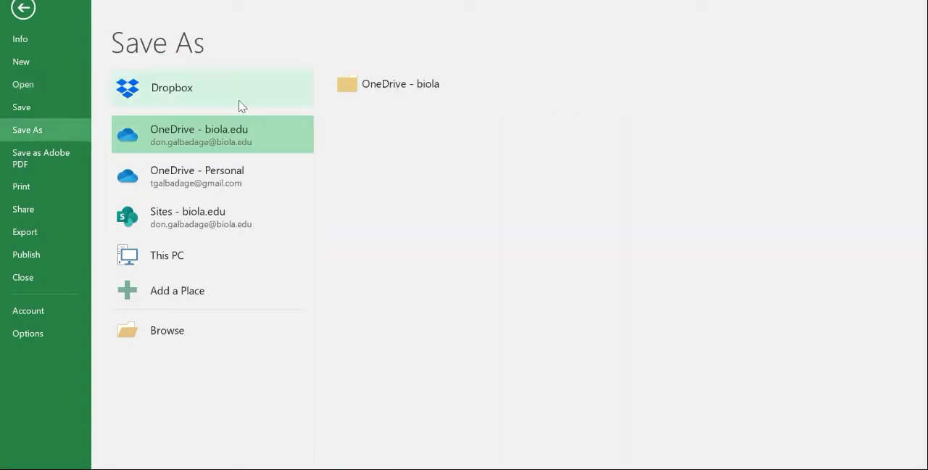
left_click(148, 326)
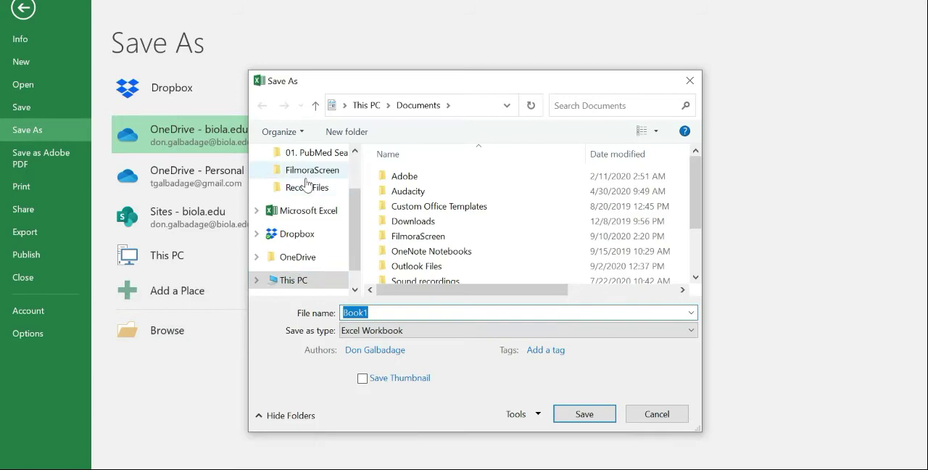
left_click(305, 152)
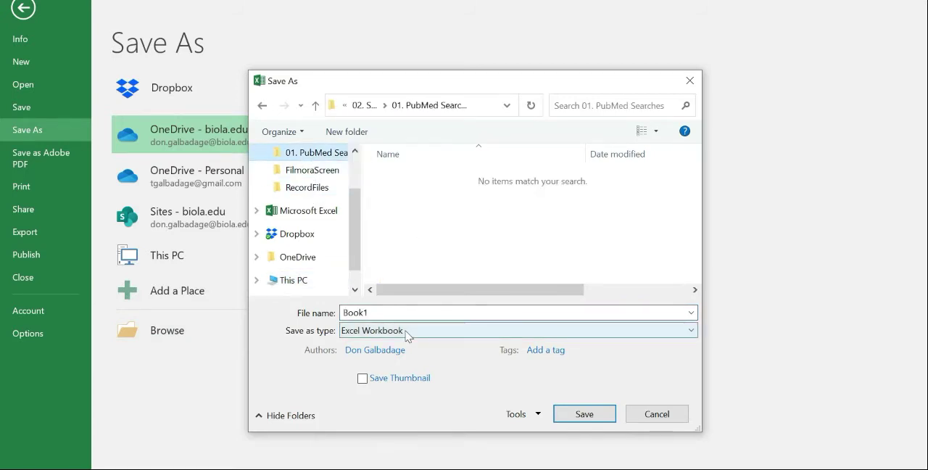
left_click(377, 312)
type("04. Comine")
key("BackSpace")
key("BackSpace")
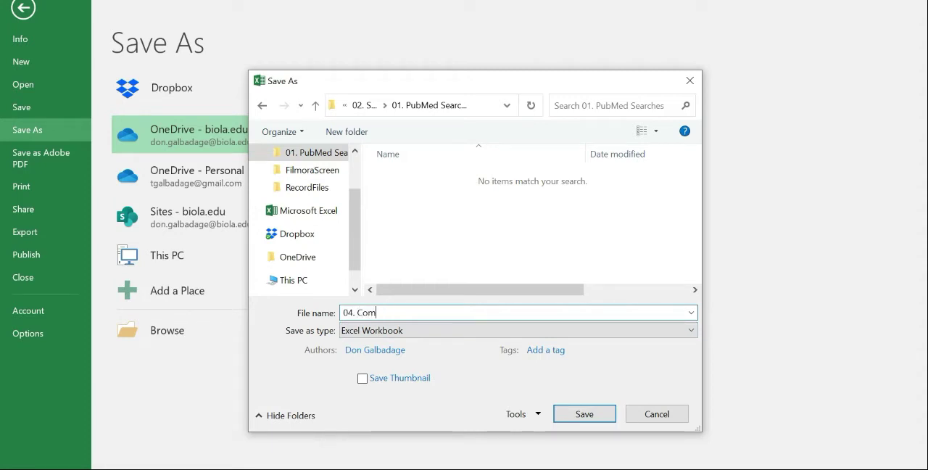
type("d")
key("Return")
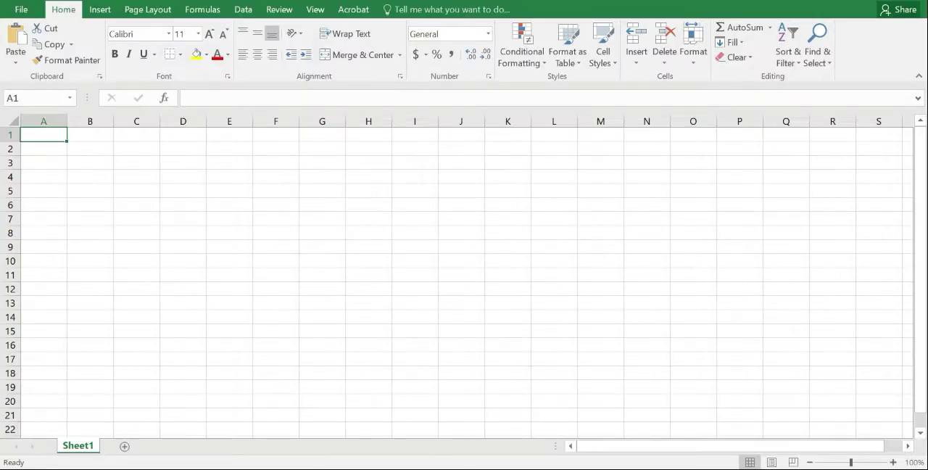
Copy the 01. Randomized sheet from its CSV workbook into 04. Combined.xlsx, placed before Sheet1.
left_click(218, 419)
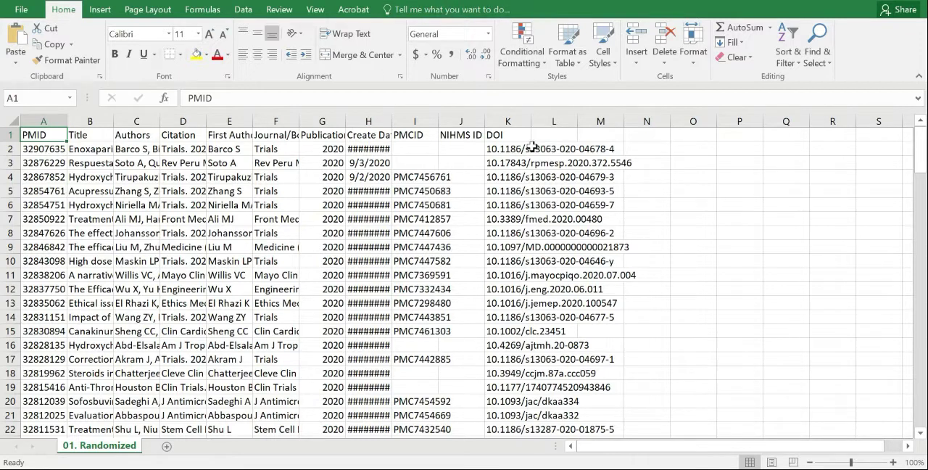
right_click(123, 451)
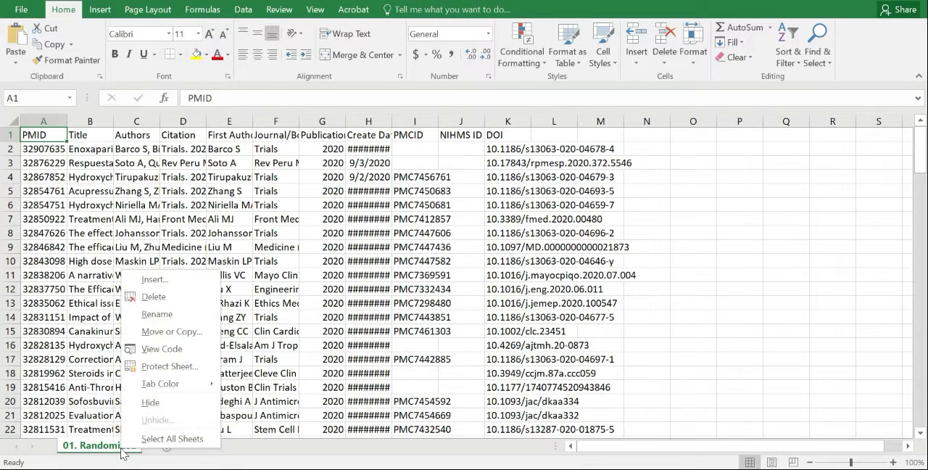
left_click(177, 327)
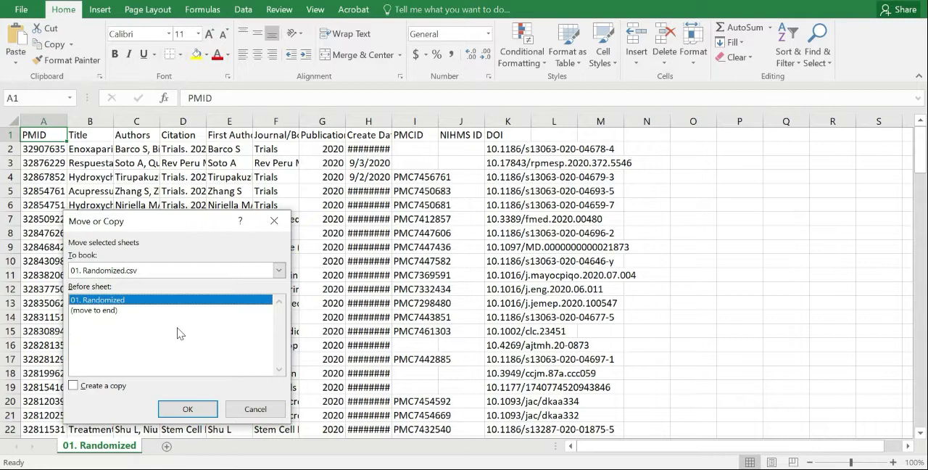
left_click(129, 310)
left_click(128, 300)
left_click(128, 272)
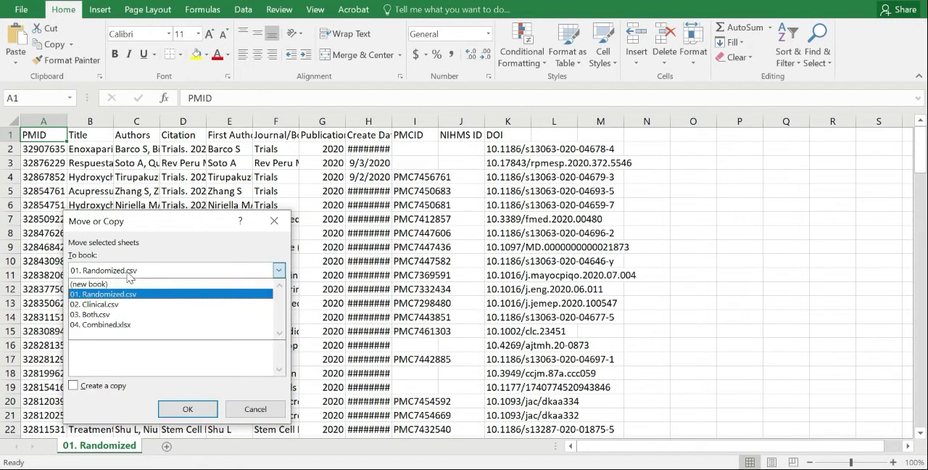
left_click(133, 325)
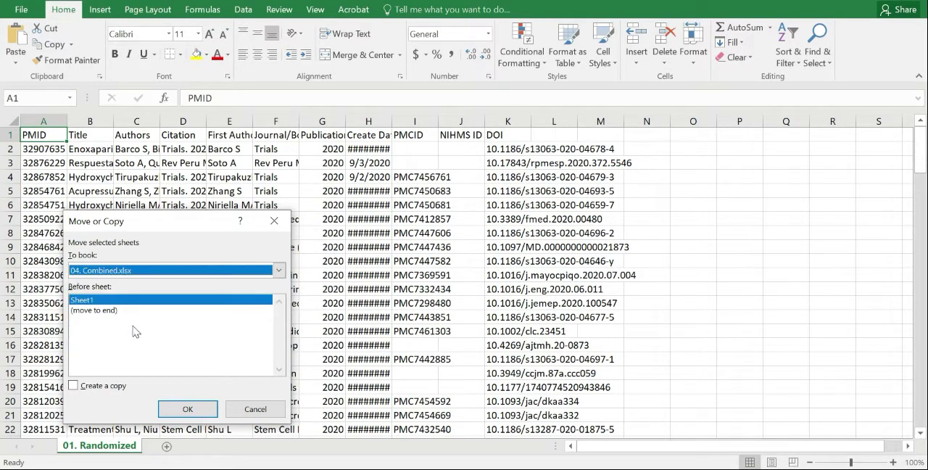
left_click(100, 386)
left_click(187, 408)
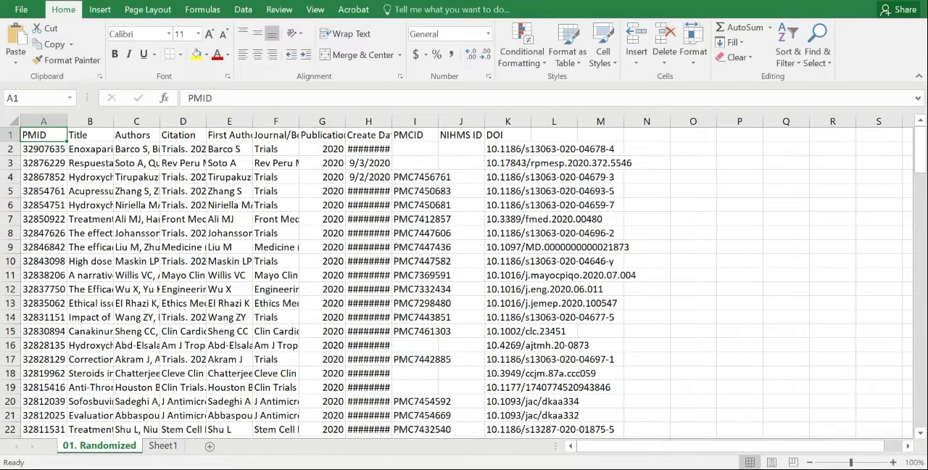
Copy the 02. Clinical sheet from its CSV workbook into 04. Combined.xlsx as the first sheet.
mouse_move(274, 464)
left_click(346, 444)
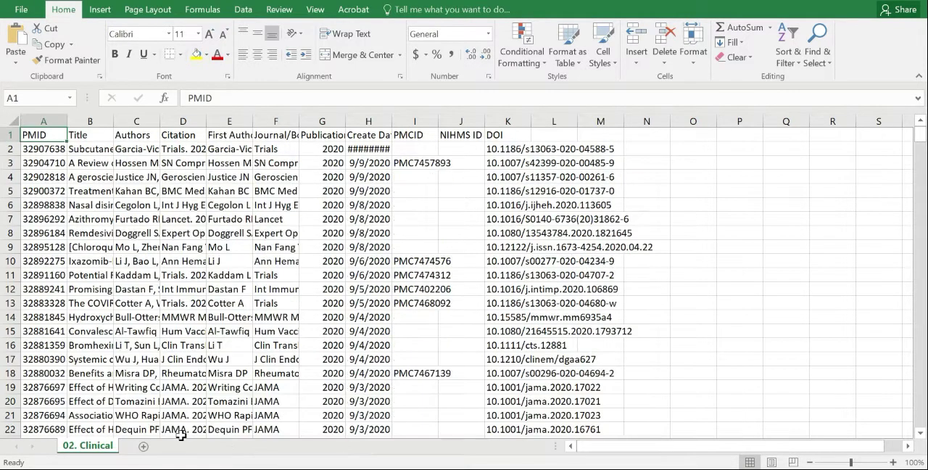
right_click(107, 445)
left_click(146, 329)
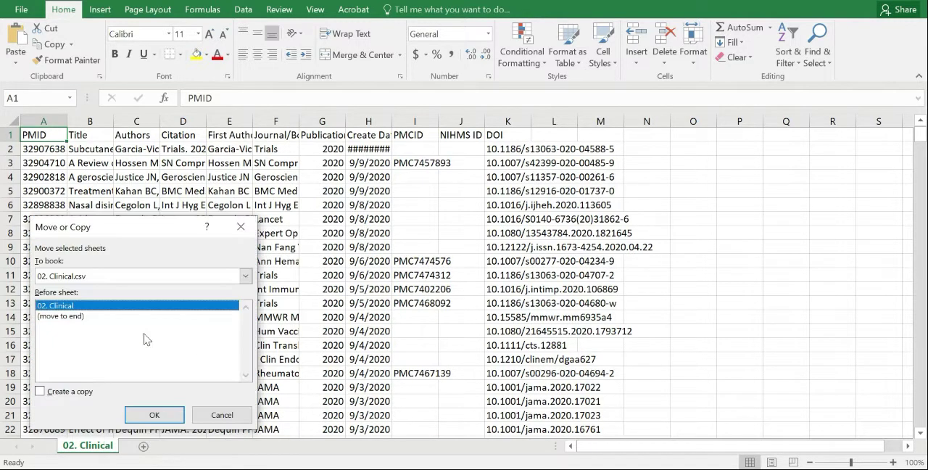
left_click(88, 395)
left_click(245, 276)
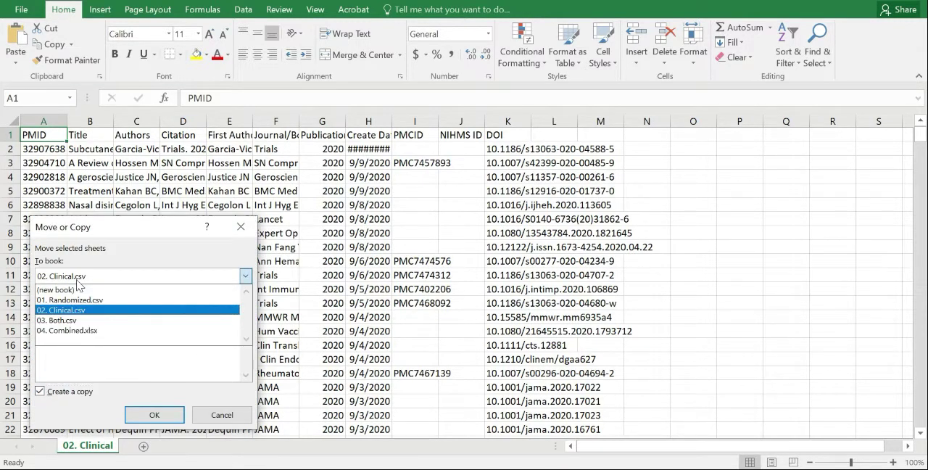
left_click(109, 329)
left_click(155, 415)
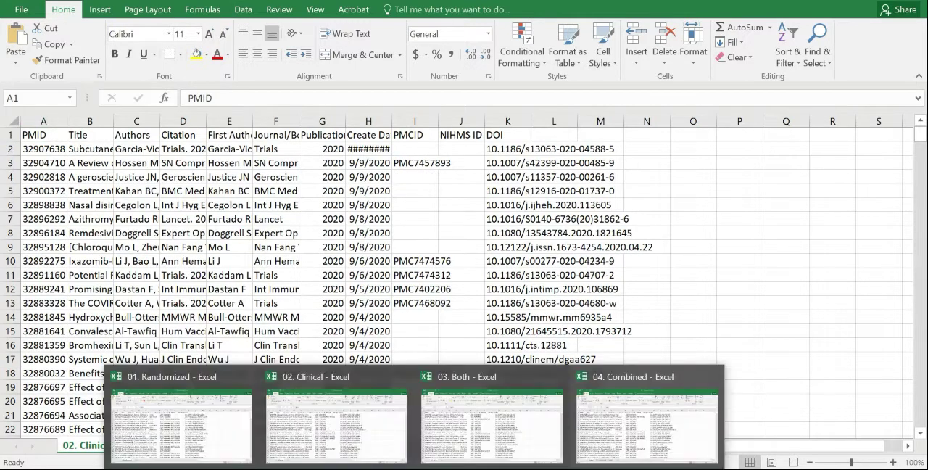
Copy the 03. Both sheet from its CSV workbook into 04. Combined.xlsx, placed before 02. Clinical.
left_click(484, 391)
right_click(88, 449)
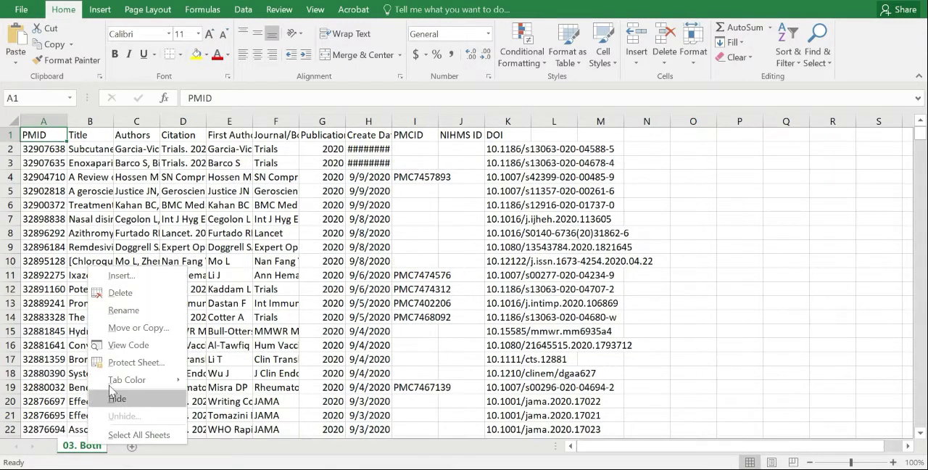
left_click(102, 326)
left_click(45, 390)
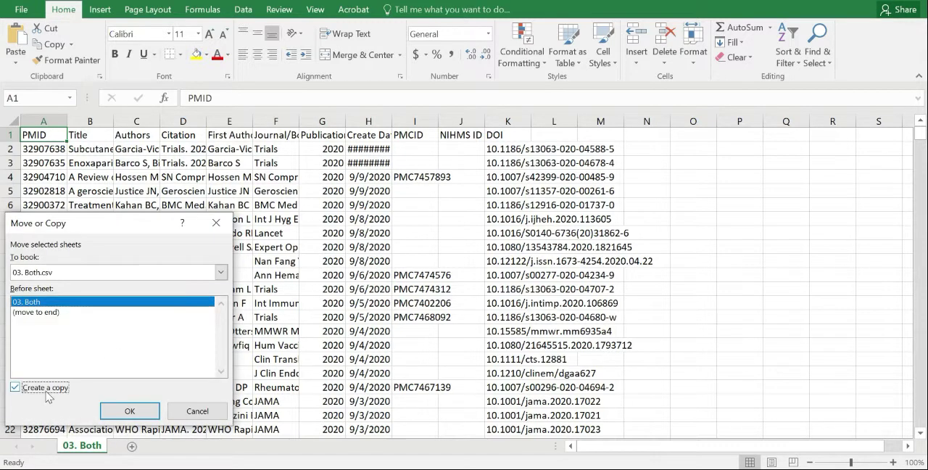
left_click(45, 272)
left_click(61, 327)
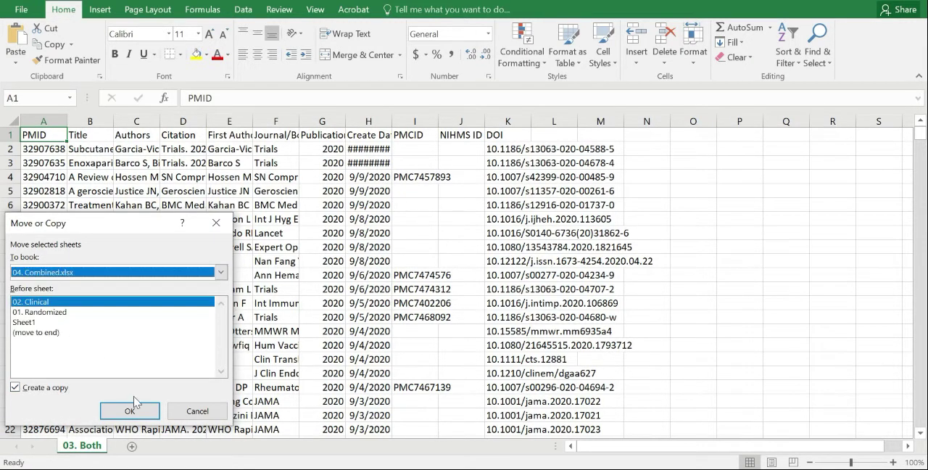
left_click(131, 411)
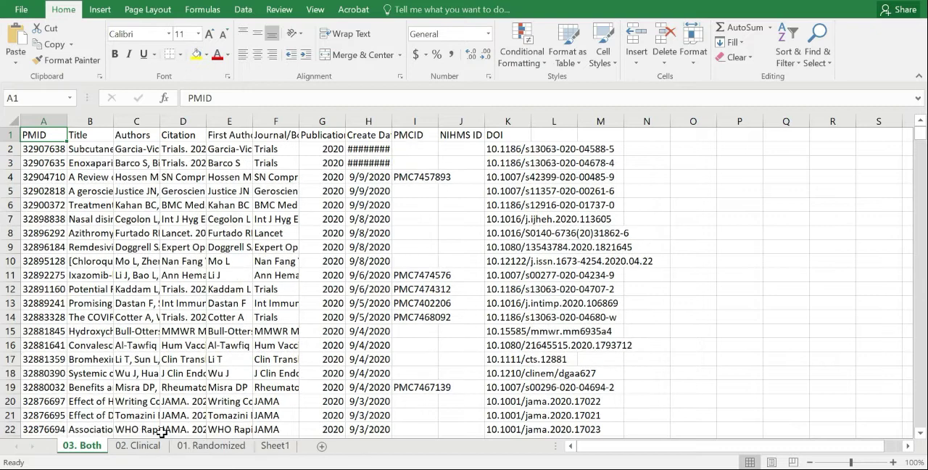
Reorder the sheets of the combined workbook to 01. Randomized, 02. Clinical, 03. Both, Sheet1.
left_click(208, 446)
left_click_drag(91, 439, 88, 441)
left_click_drag(221, 448, 173, 444)
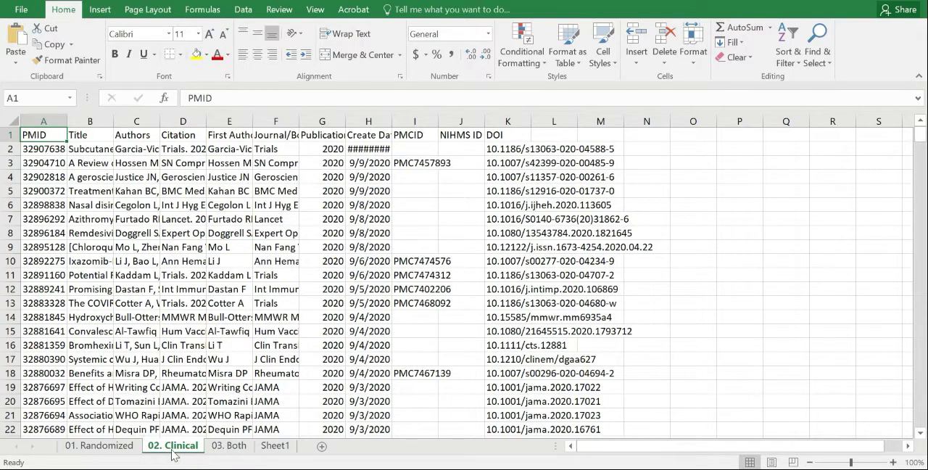
Look through the 03. Both sheet down to its last record and return to the header row.
left_click(243, 450)
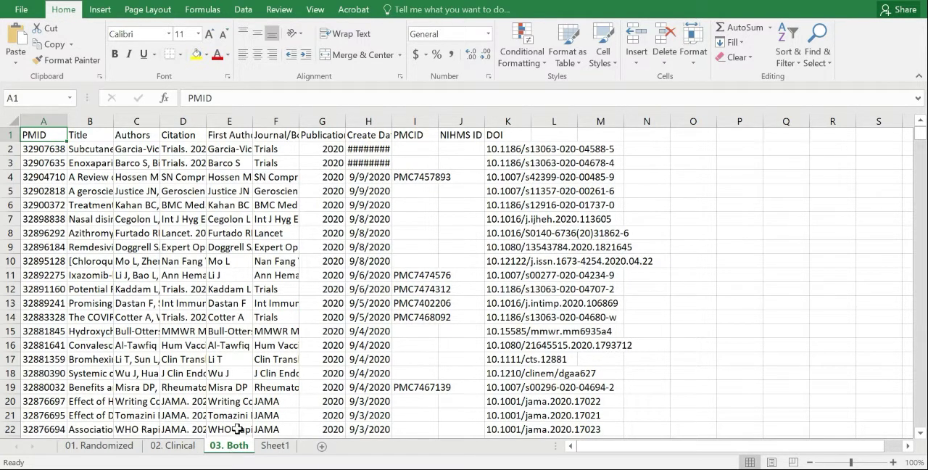
scroll(261, 333, "down", 20)
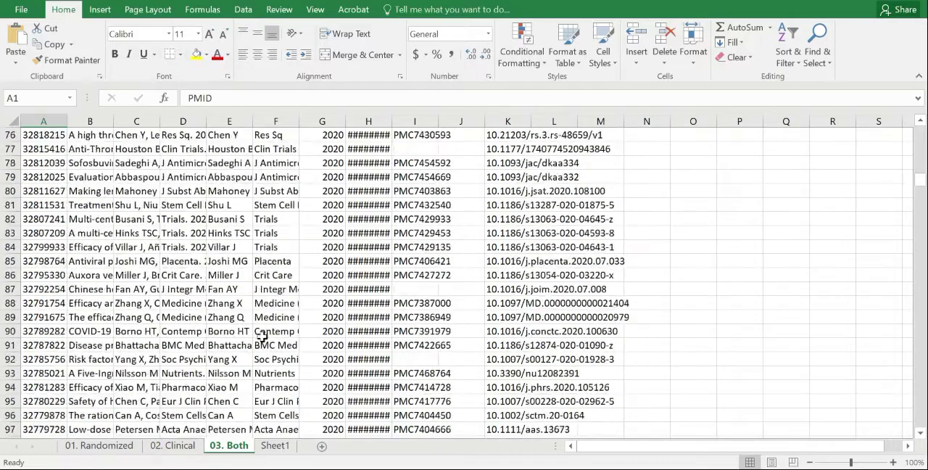
scroll(261, 349, "down", 19)
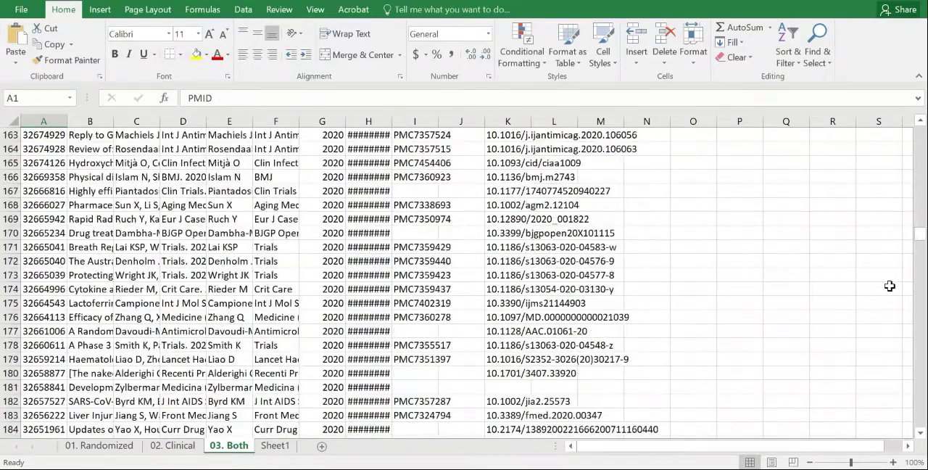
left_click_drag(920, 246, 921, 424)
scroll(298, 329, "down", 1)
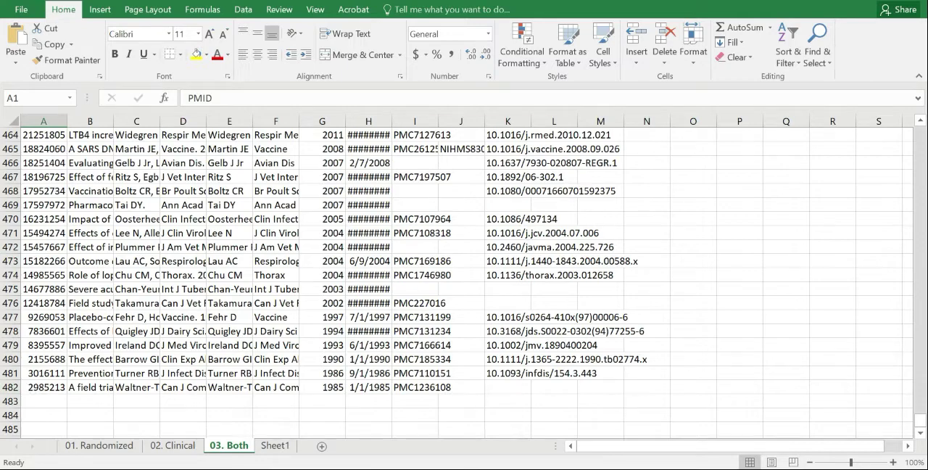
left_click_drag(920, 420, 874, 136)
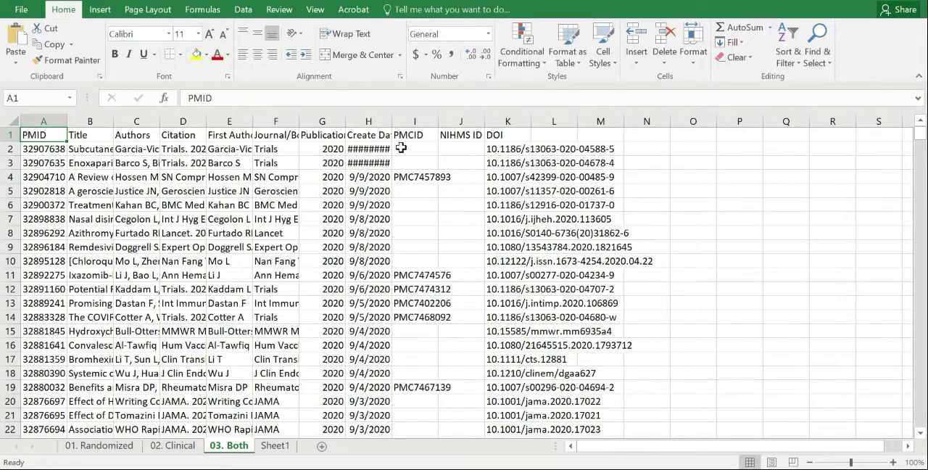
Rename Sheet1 as "04. All Results".
left_click(275, 446)
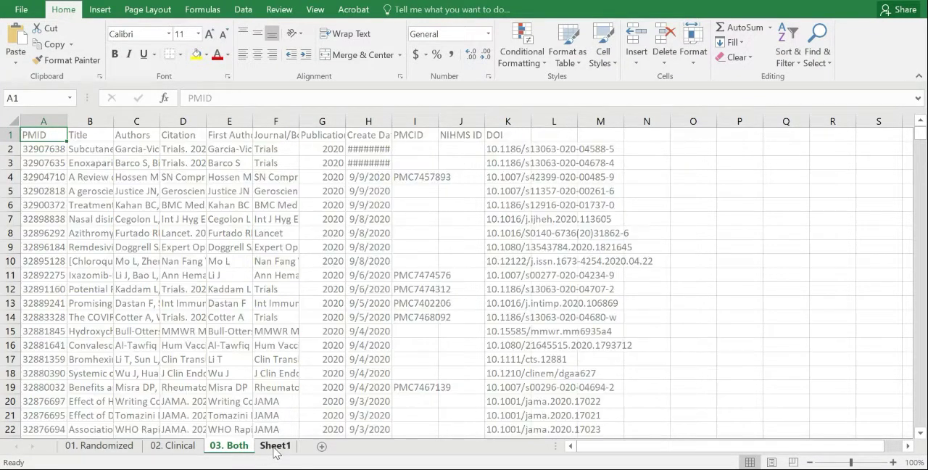
type("0")
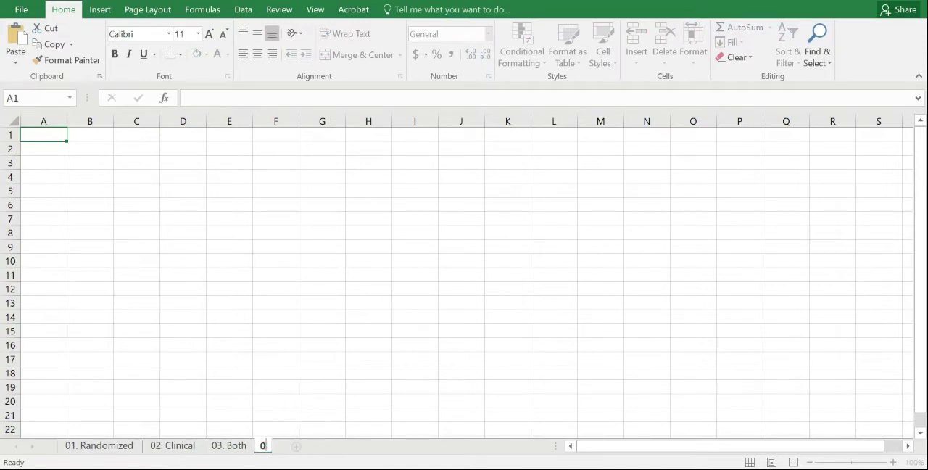
type("4. All Results")
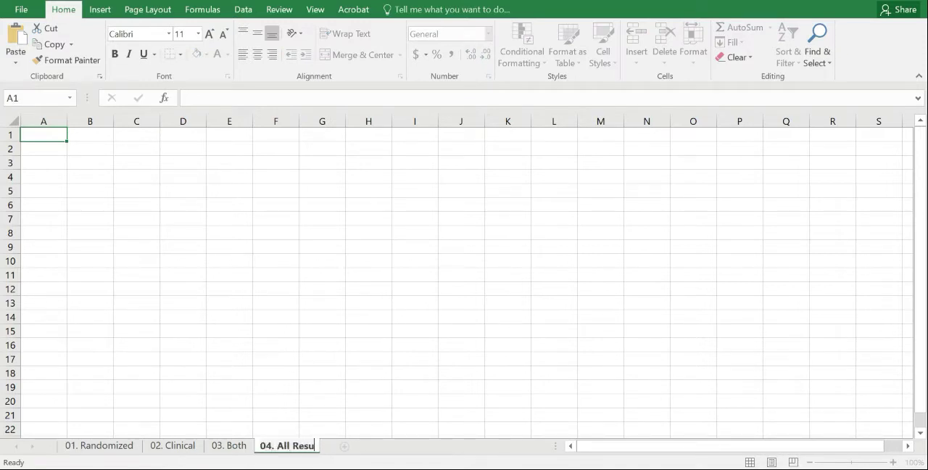
key("Return")
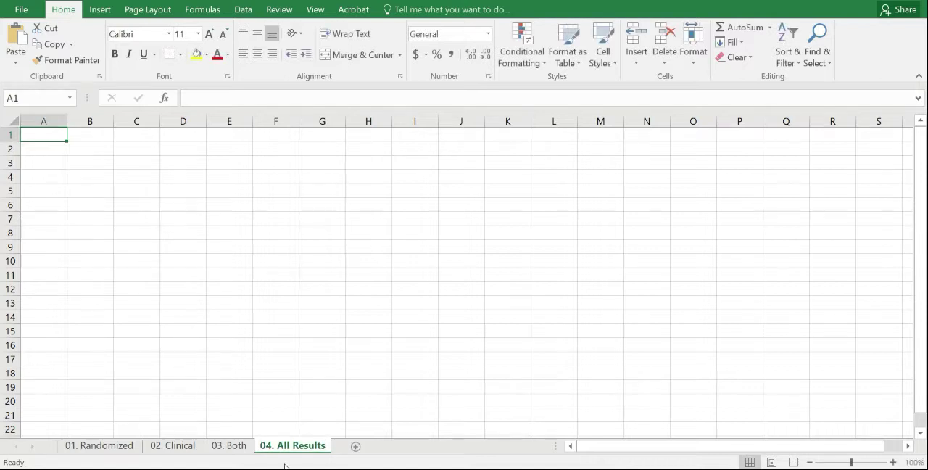
Close the source CSV workbooks 01. Randomized and 02. Clinical.
mouse_move(414, 469)
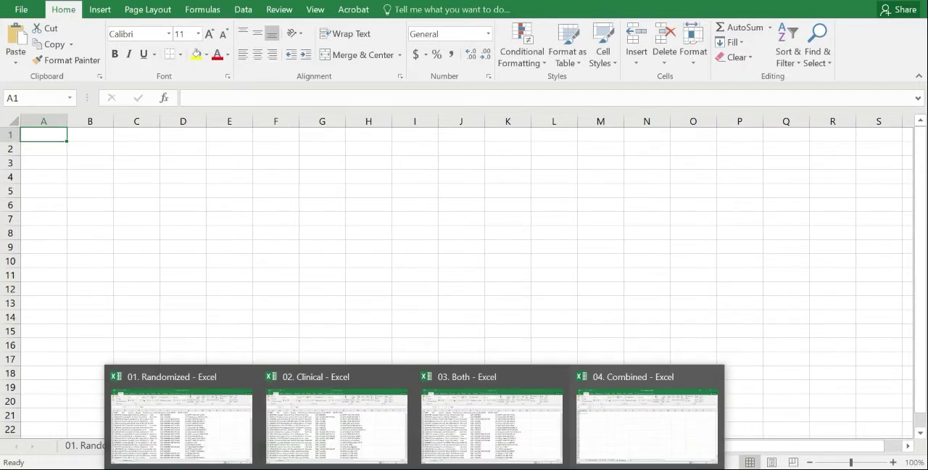
mouse_move(491, 424)
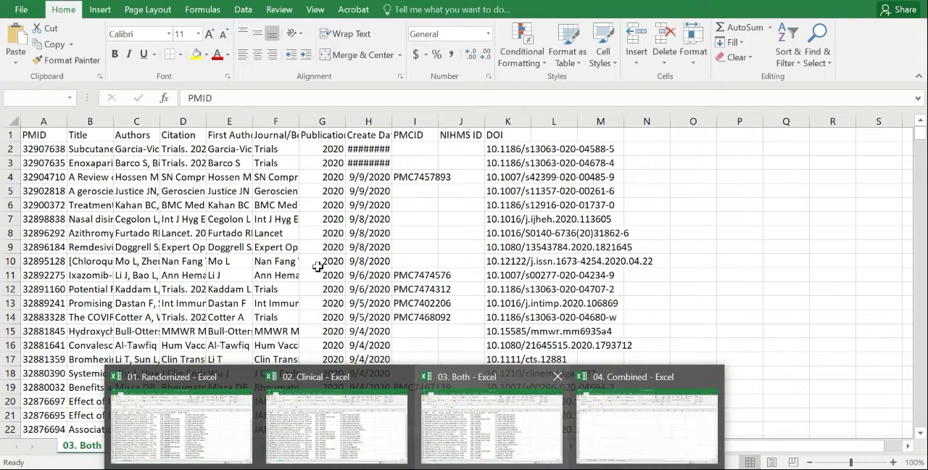
left_click(242, 378)
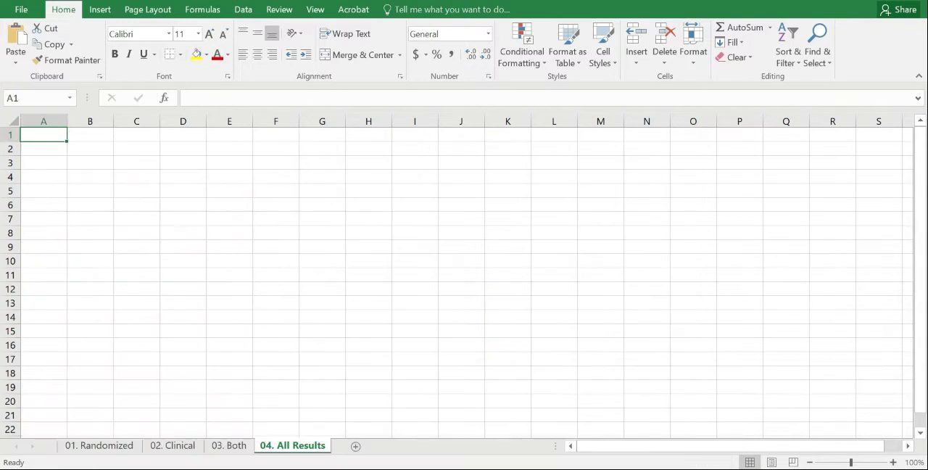
mouse_move(414, 469)
left_click(327, 375)
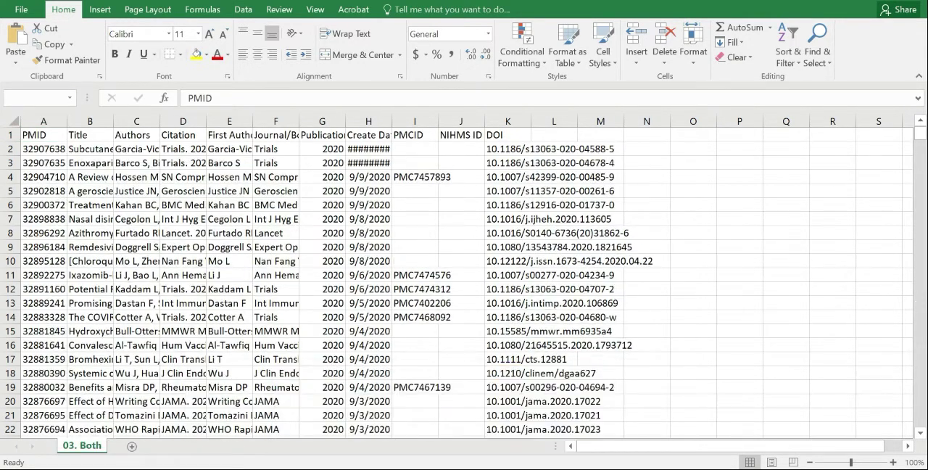
Close the source workbook 03. Both and rename the combined workbook's 04. All Results sheet as "04. Combined".
left_click(403, 377)
double_click(308, 453)
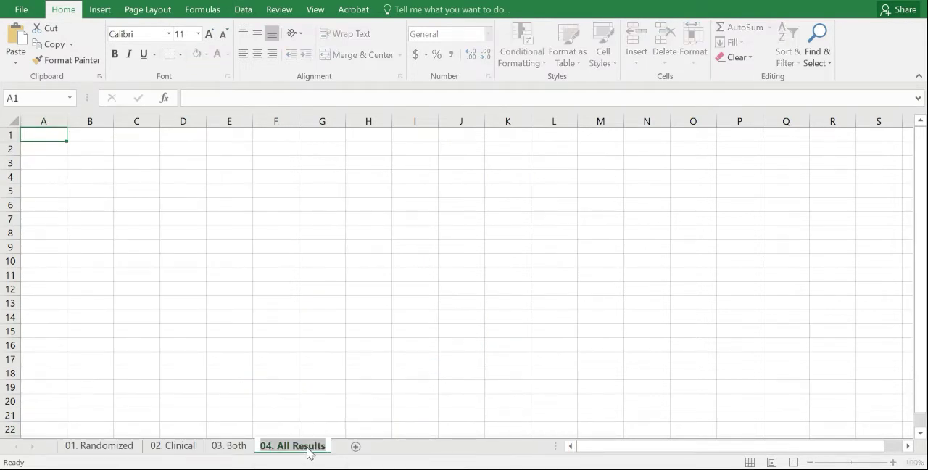
double_click(308, 452)
key("ctrl+shift+Left")
type("Co")
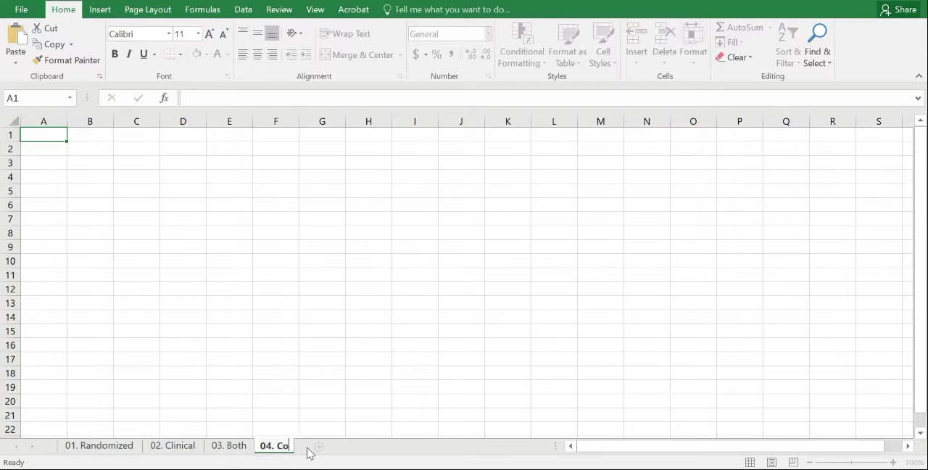
type("mbined")
key("Return")
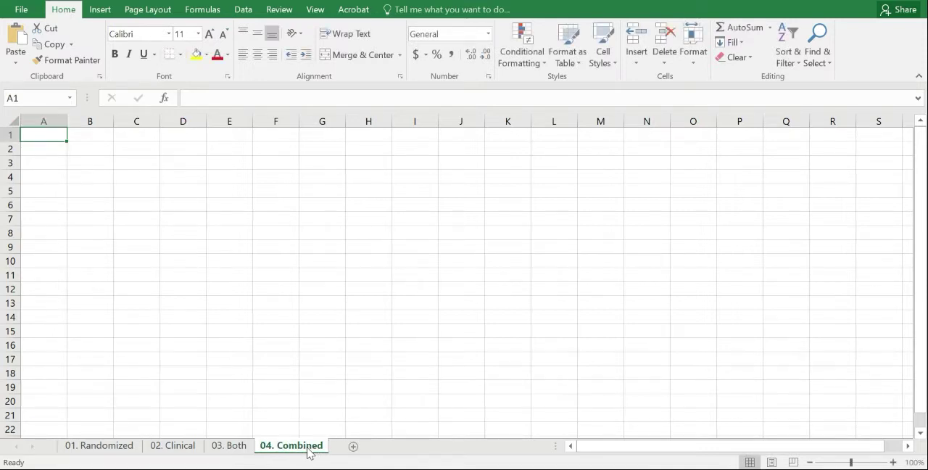
Fill all PMID cells below the header in the 01. Randomized sheet with yellow, checking down to the last record.
left_click(110, 449)
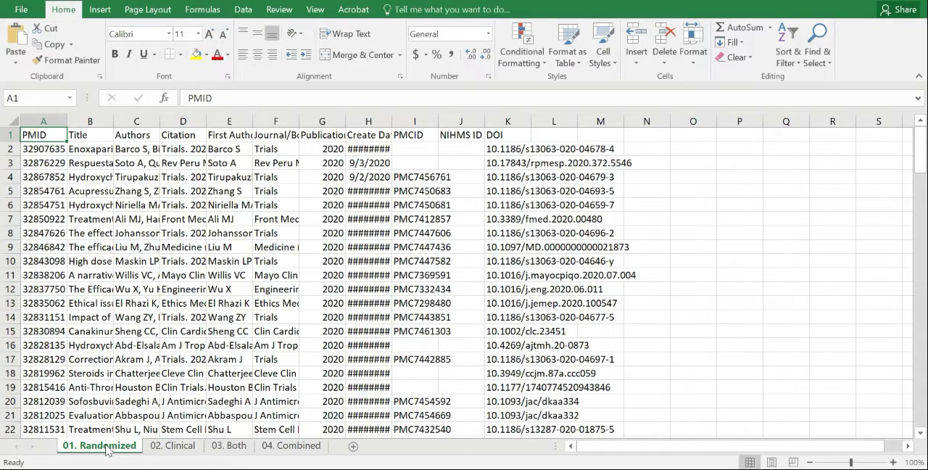
left_click(53, 147)
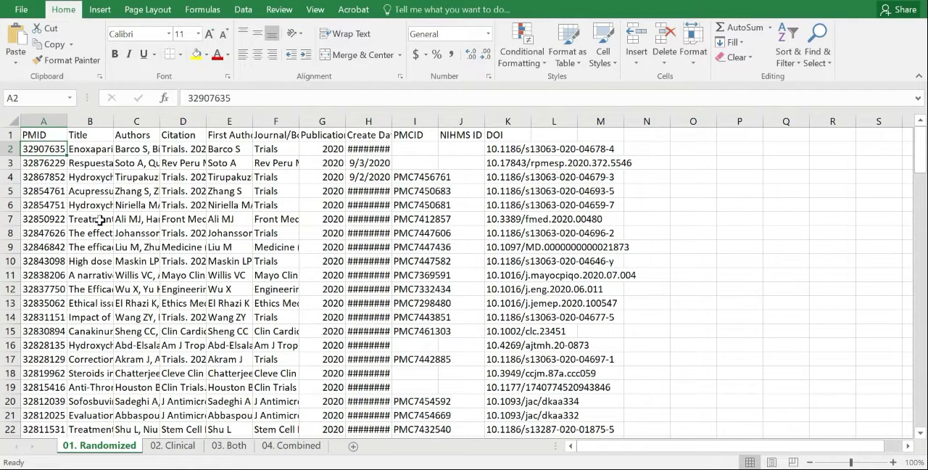
key("ctrl+shift+Down")
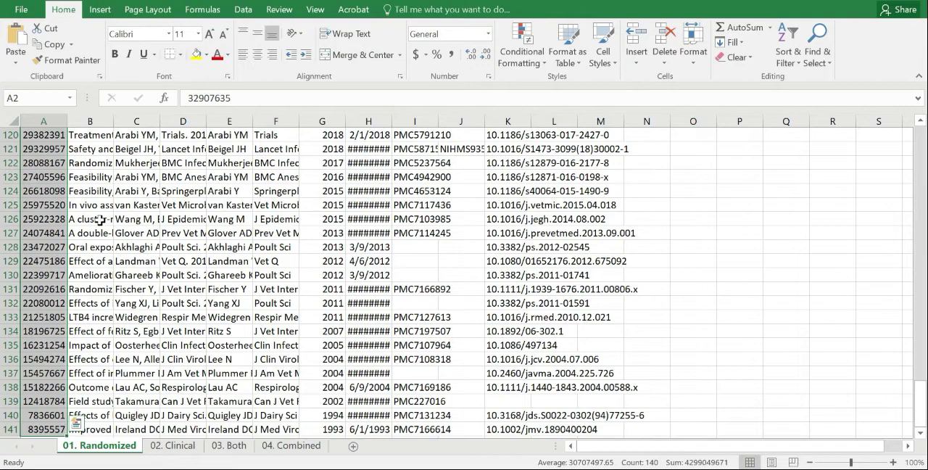
left_click(196, 55)
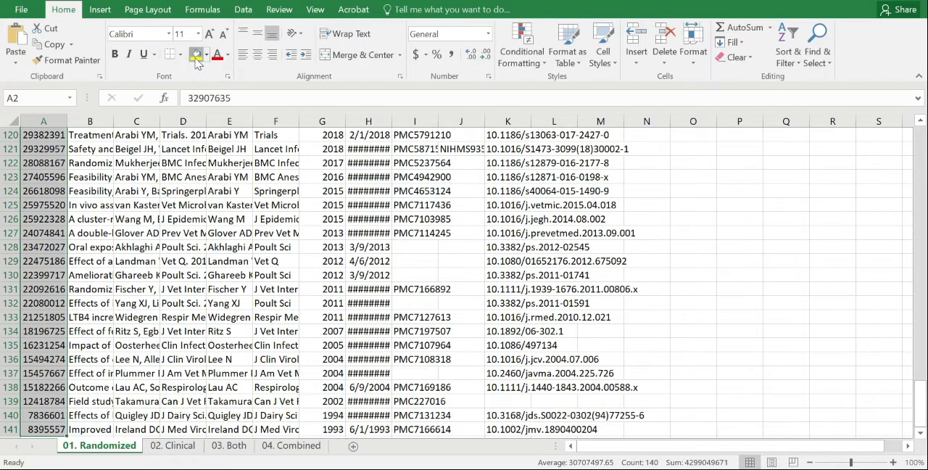
scroll(145, 342, "up", 20)
scroll(80, 338, "down", 20)
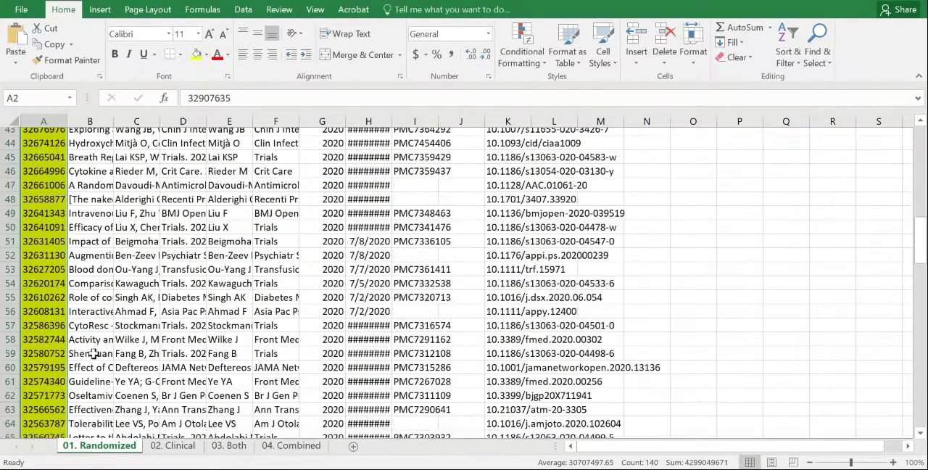
scroll(95, 358, "down", 18)
scroll(106, 360, "up", 13)
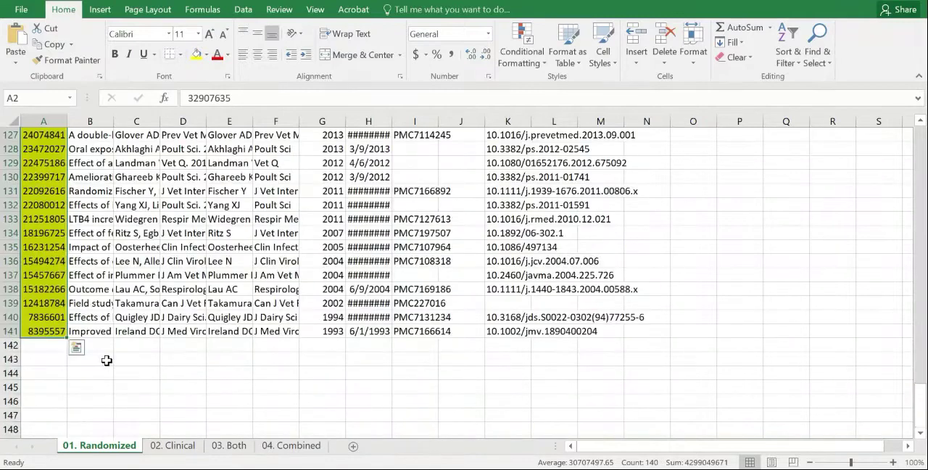
scroll(107, 360, "up", 20)
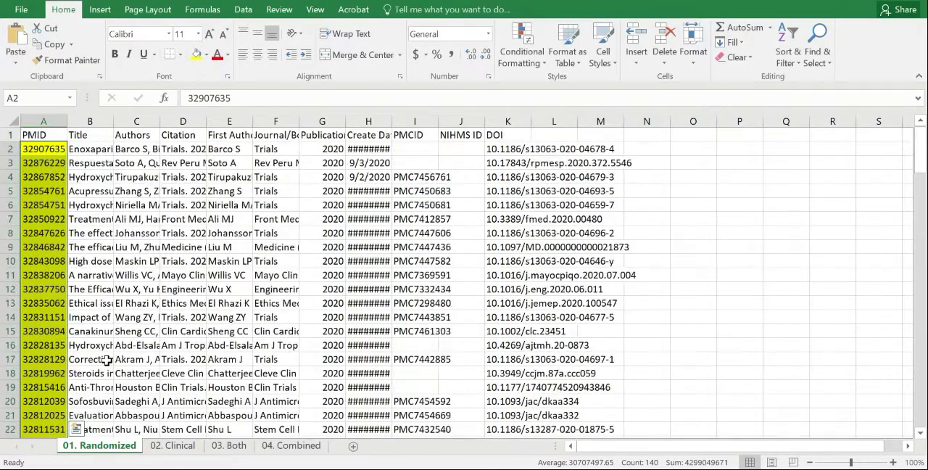
Fill all PMID cells below the header in the 02. Clinical sheet with the standard light blue.
left_click(174, 446)
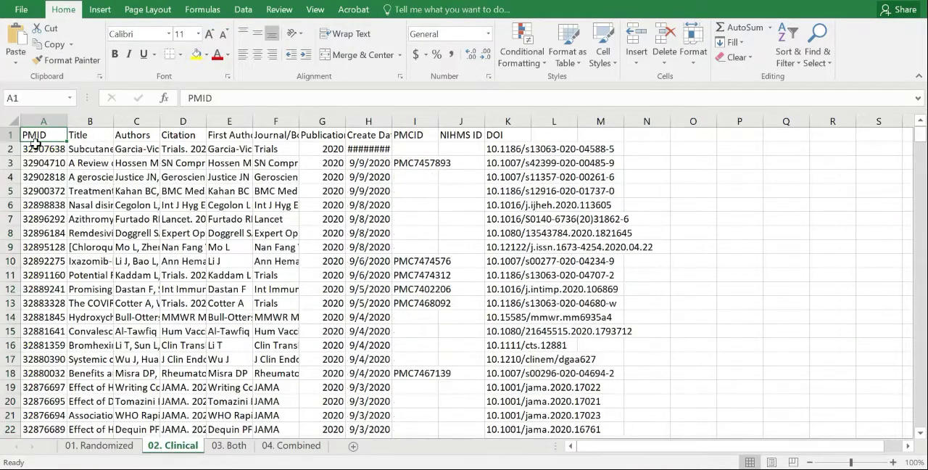
left_click(40, 151)
key("ctrl+shift+Down")
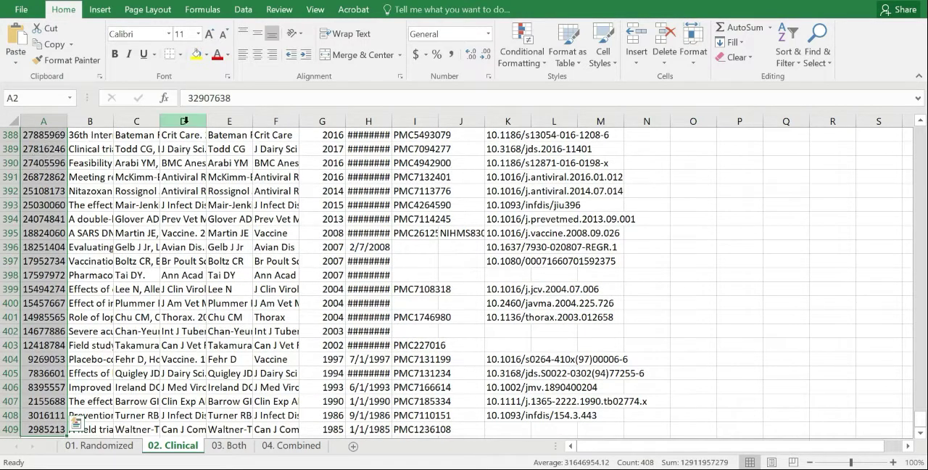
left_click(206, 56)
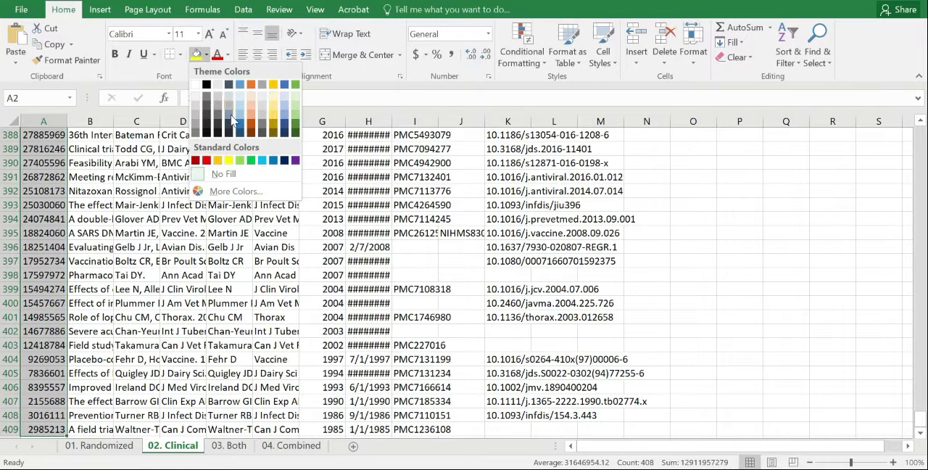
left_click(266, 164)
scroll(159, 271, "up", 20)
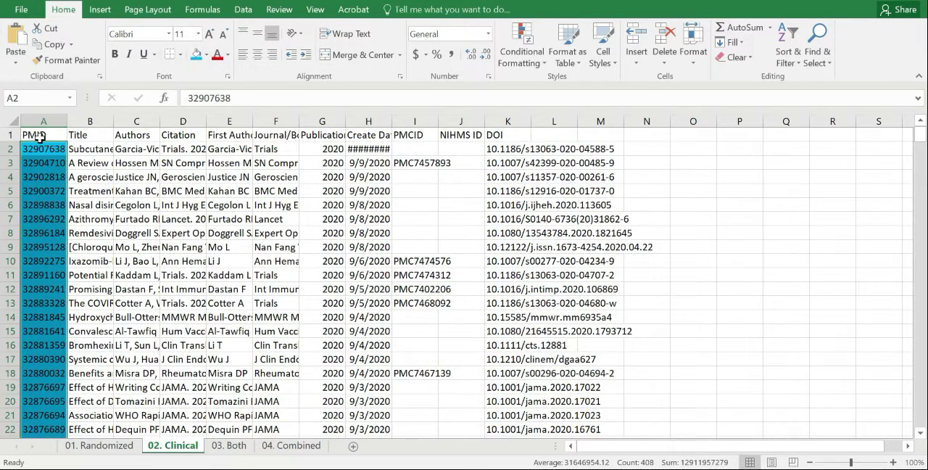
Copy the whole 01. Randomized table, including its header row, into the 04. Combined sheet starting at A1.
left_click(96, 445)
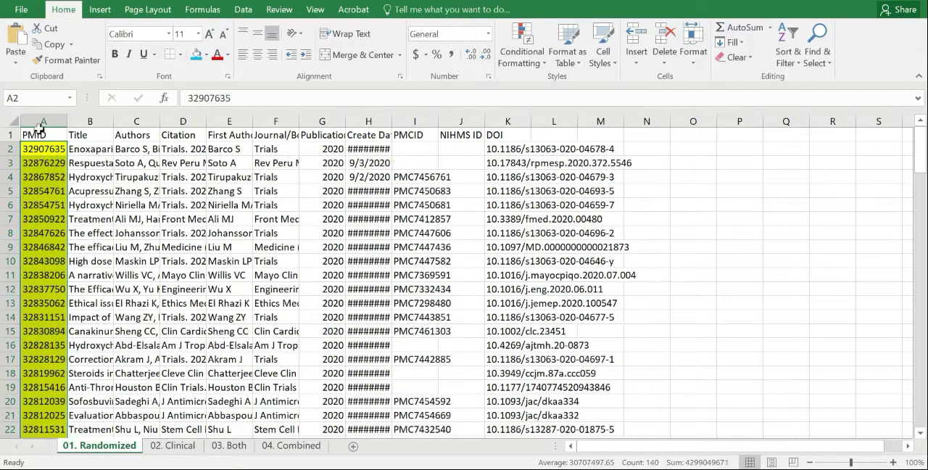
left_click(40, 135)
key("ctrl+shift+Right")
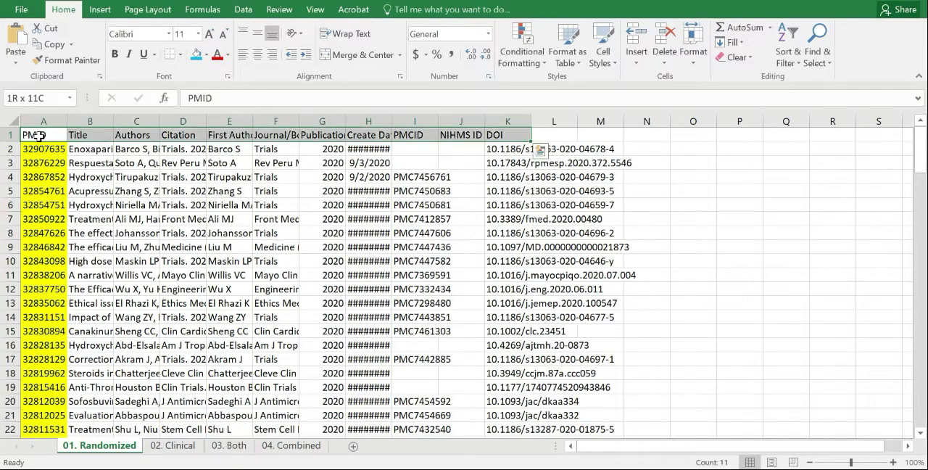
key("ctrl+shift+Down")
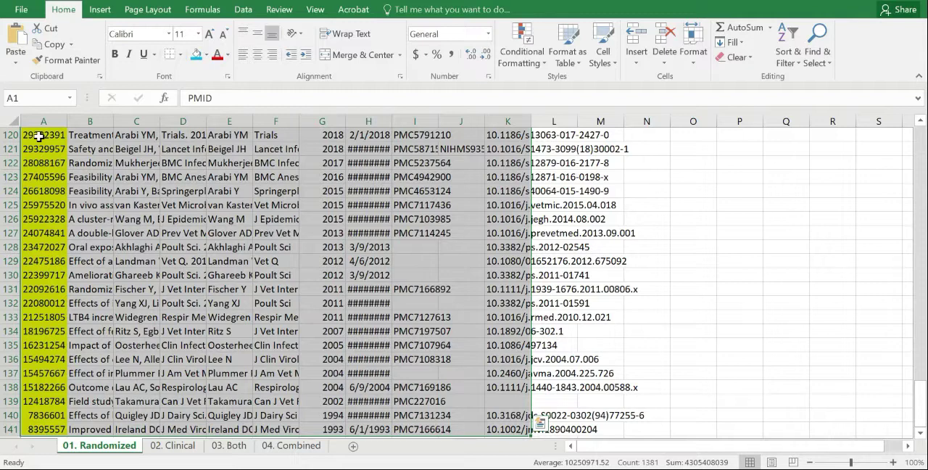
key("ctrl+c")
left_click(295, 446)
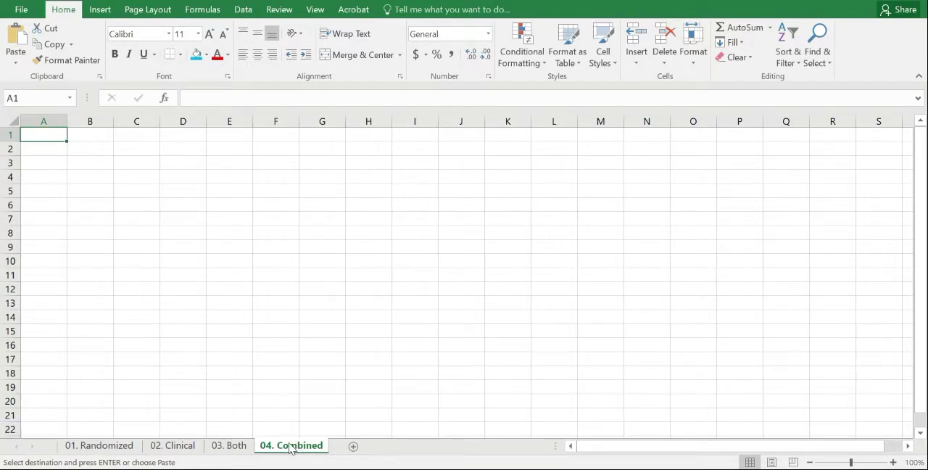
key("ctrl+v")
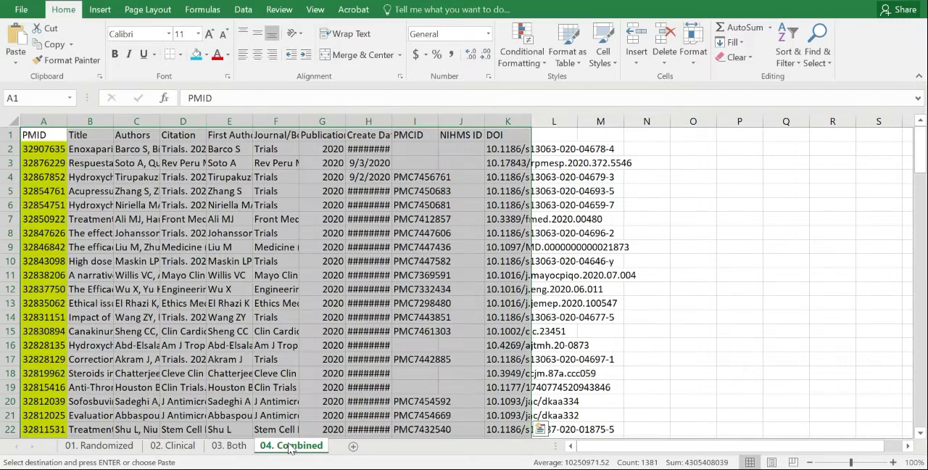
Set A142 in 04. Combined as the paste destination and select all 02. Clinical records from row 2 down, excluding the header.
scroll(258, 303, "down", 19)
scroll(259, 302, "down", 20)
scroll(259, 302, "up", 1)
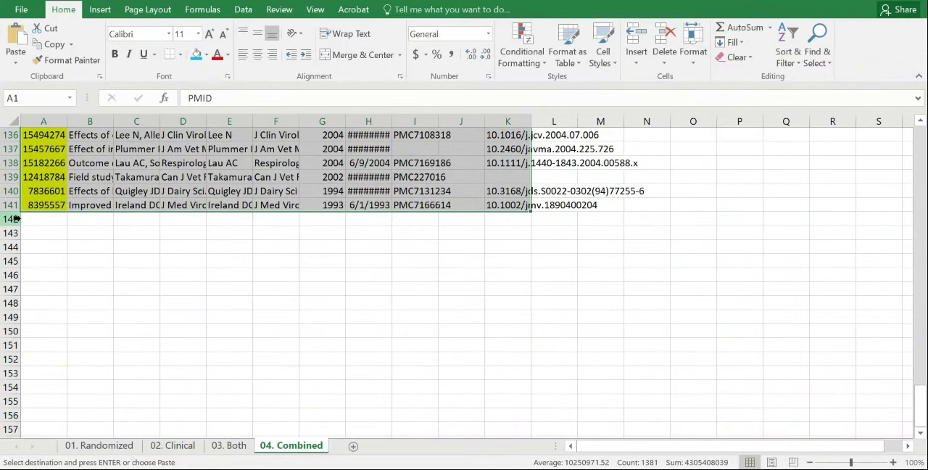
left_click(29, 218)
left_click(172, 445)
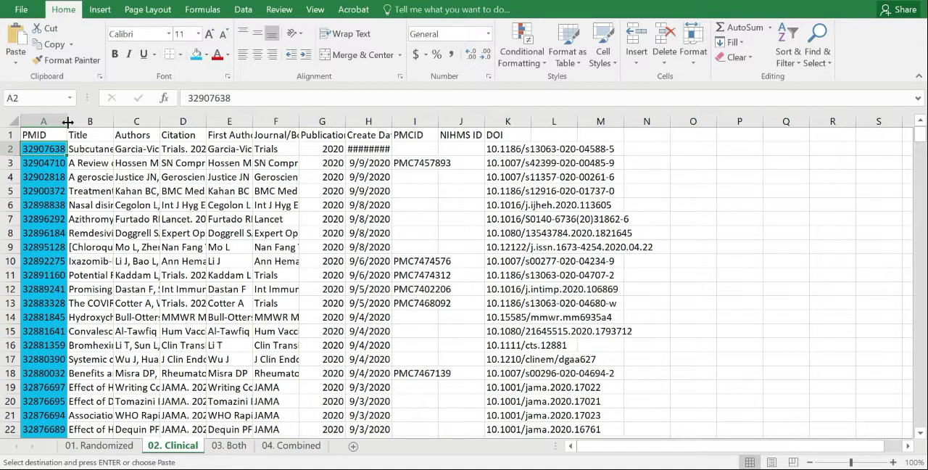
key("ctrl+v")
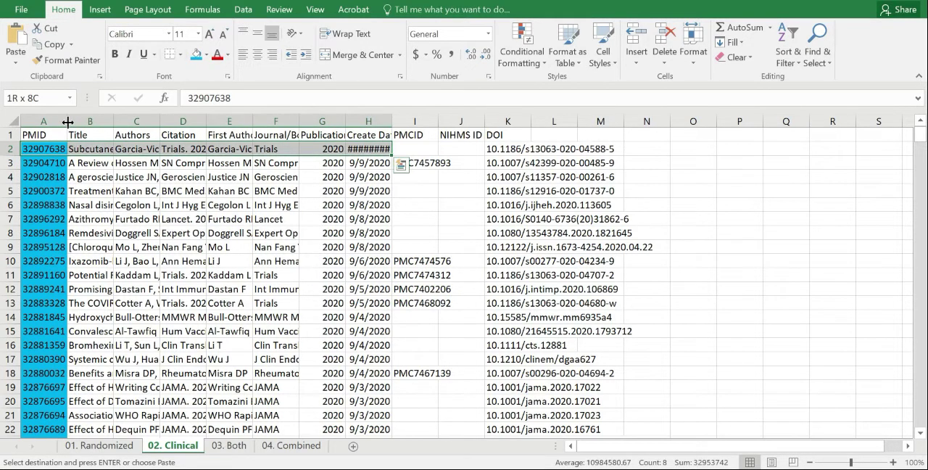
key("ctrl+shift+Right")
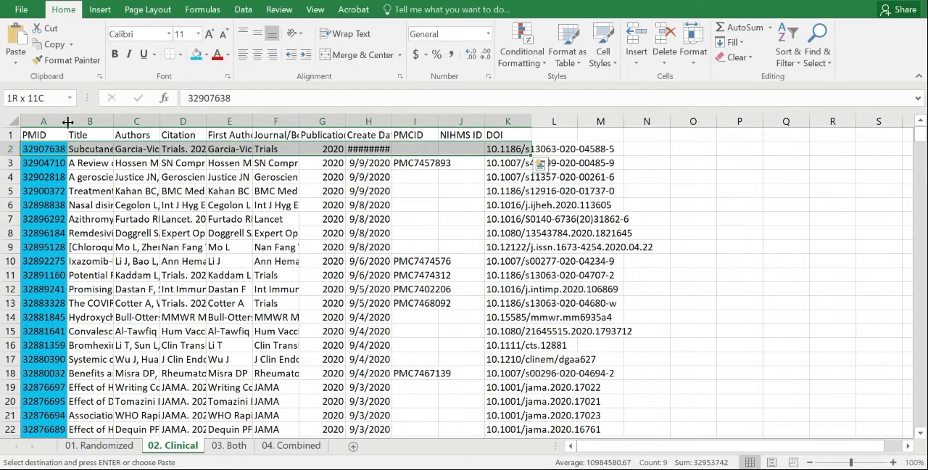
key("ctrl+shift+Down")
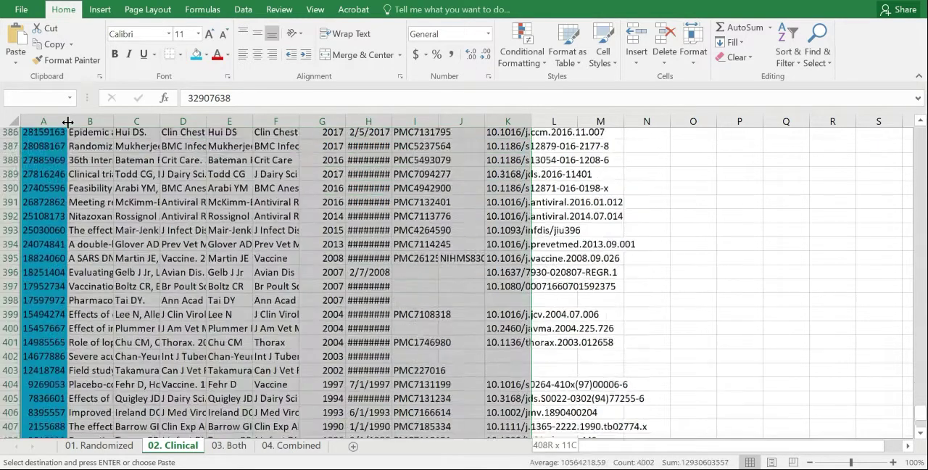